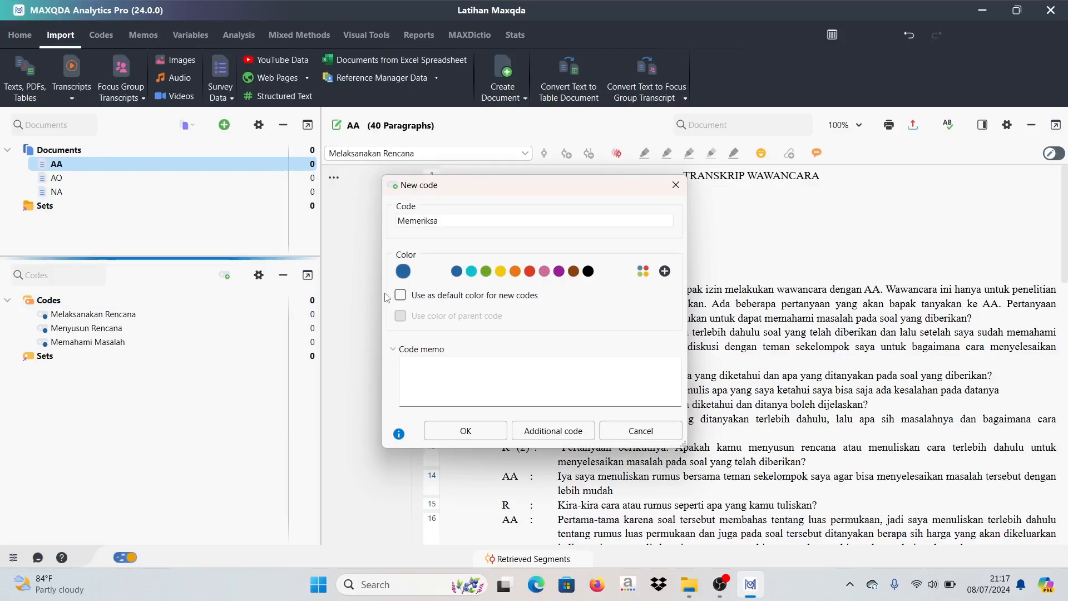
Step: Finish creating the top-level code "Memeriksa Kembali"
type("Kembali")
left_click(468, 430)
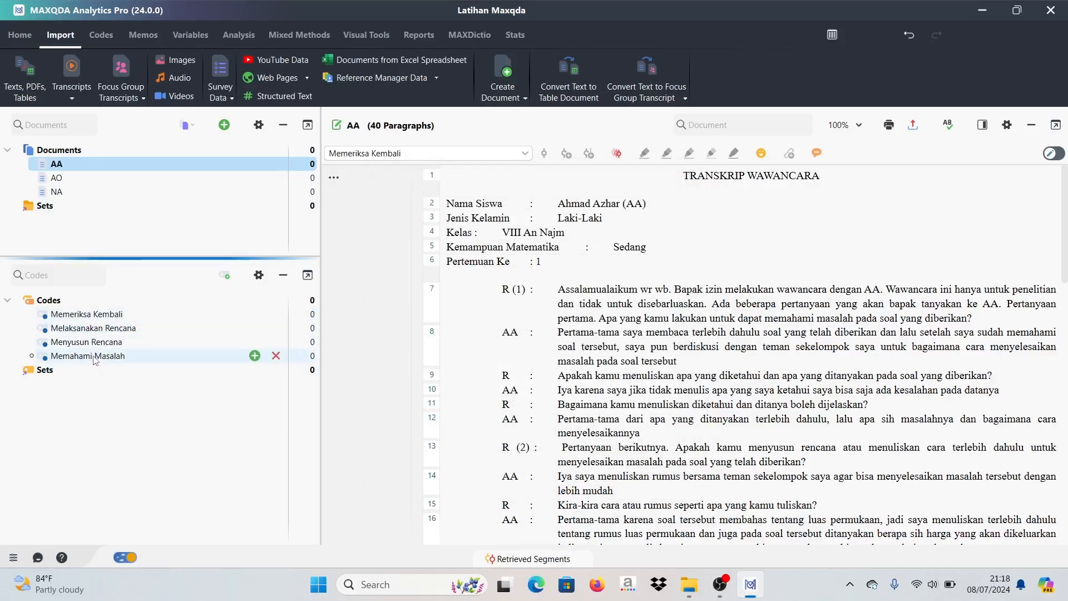
Step: Reorder the codes as Memahami Masalah, Menyusun Rencana, Melaksanakan Rencana, Memeriksa Kembali, and go through each one in turn
left_click_drag(97, 361, 100, 307)
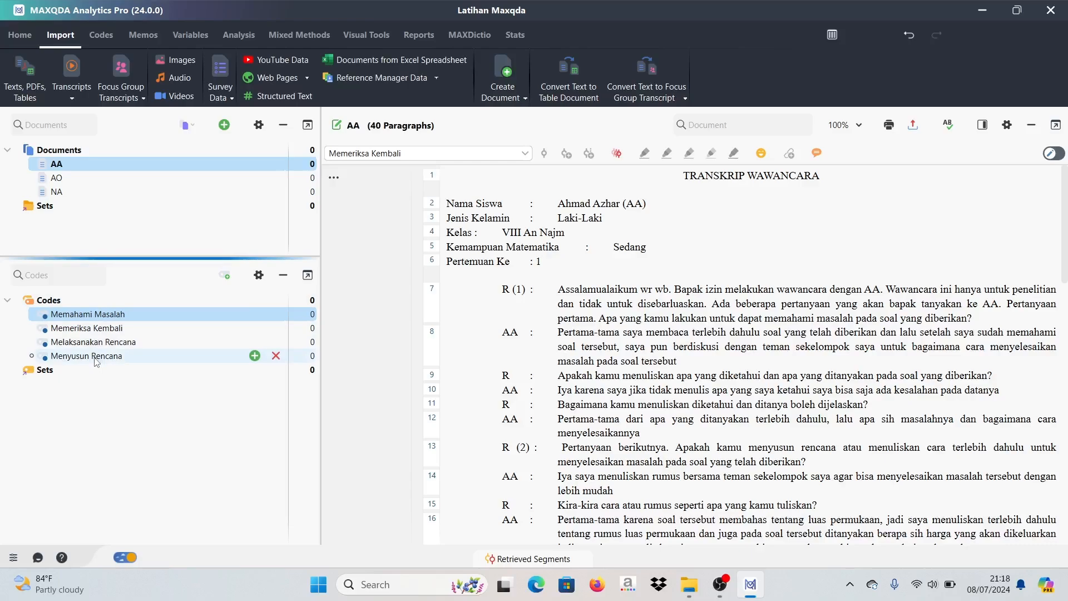
mouse_move(96, 363)
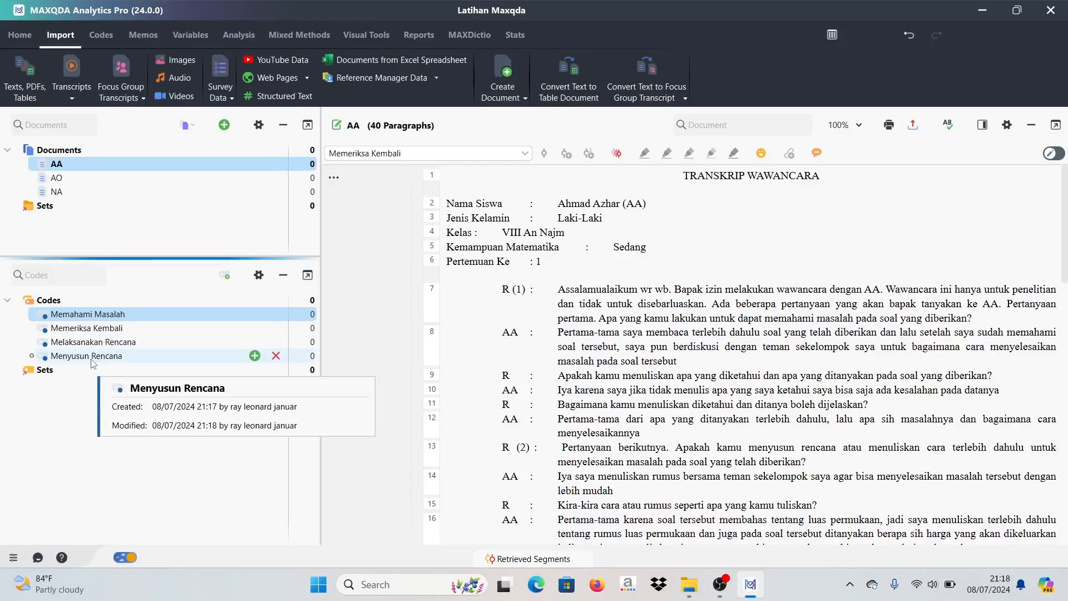
left_click_drag(90, 363, 90, 326)
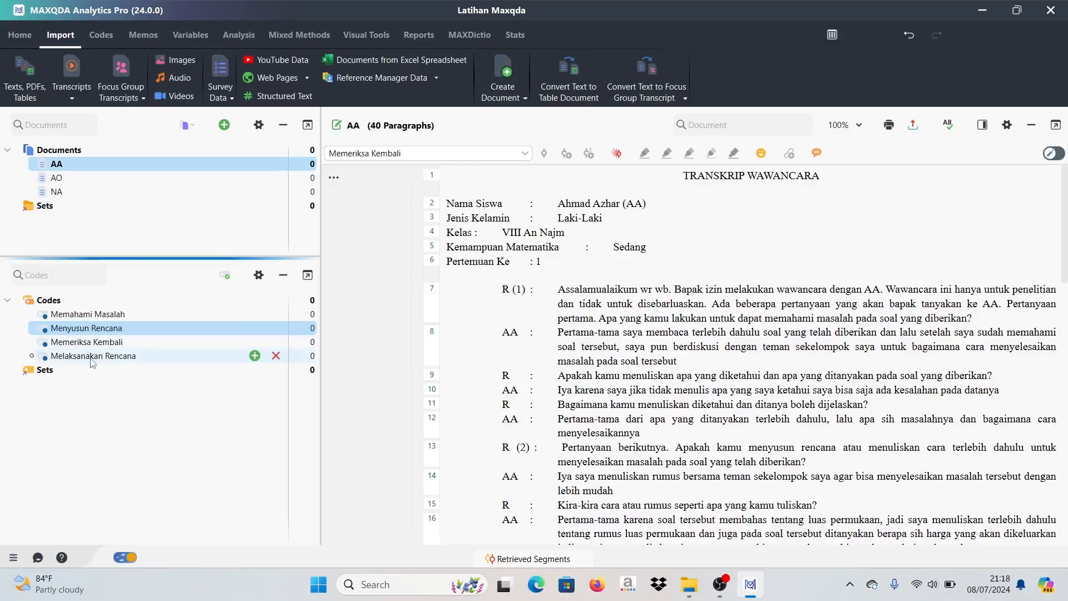
left_click_drag(92, 364, 90, 339)
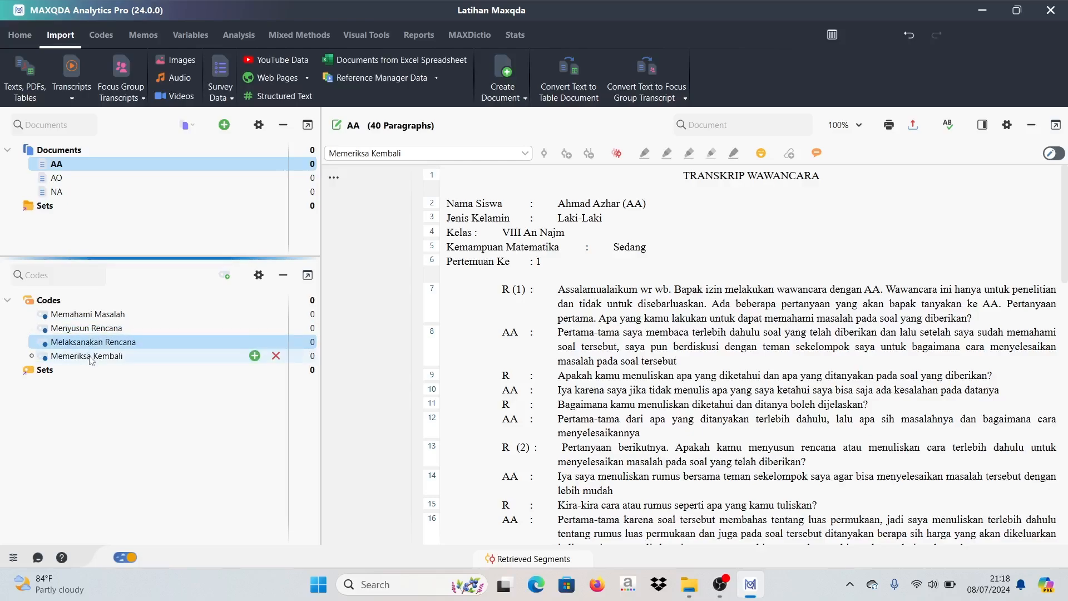
left_click(109, 316)
left_click(101, 332)
left_click(95, 344)
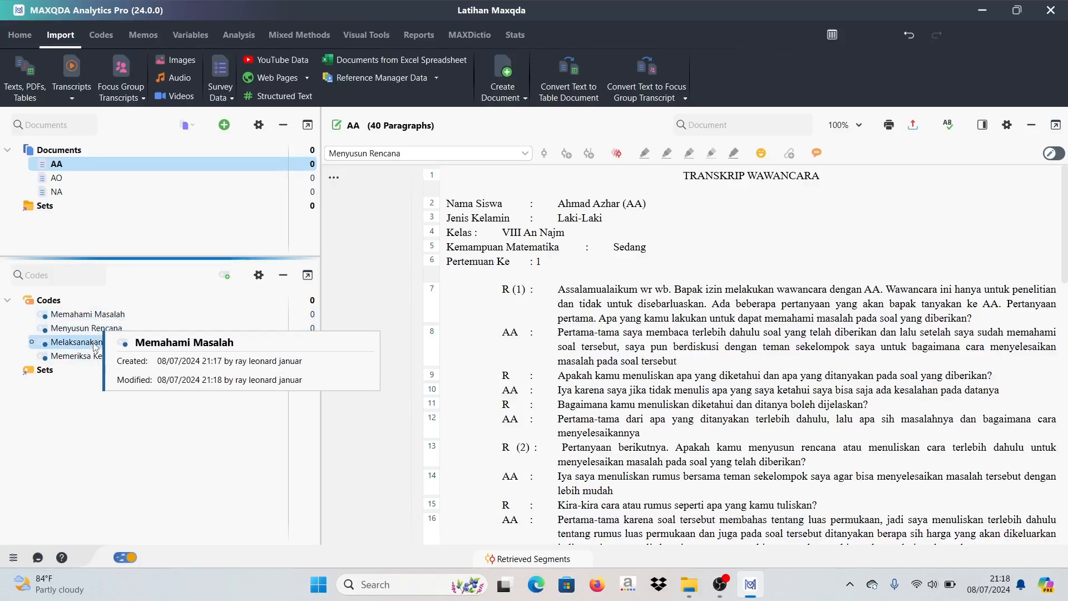
left_click(93, 357)
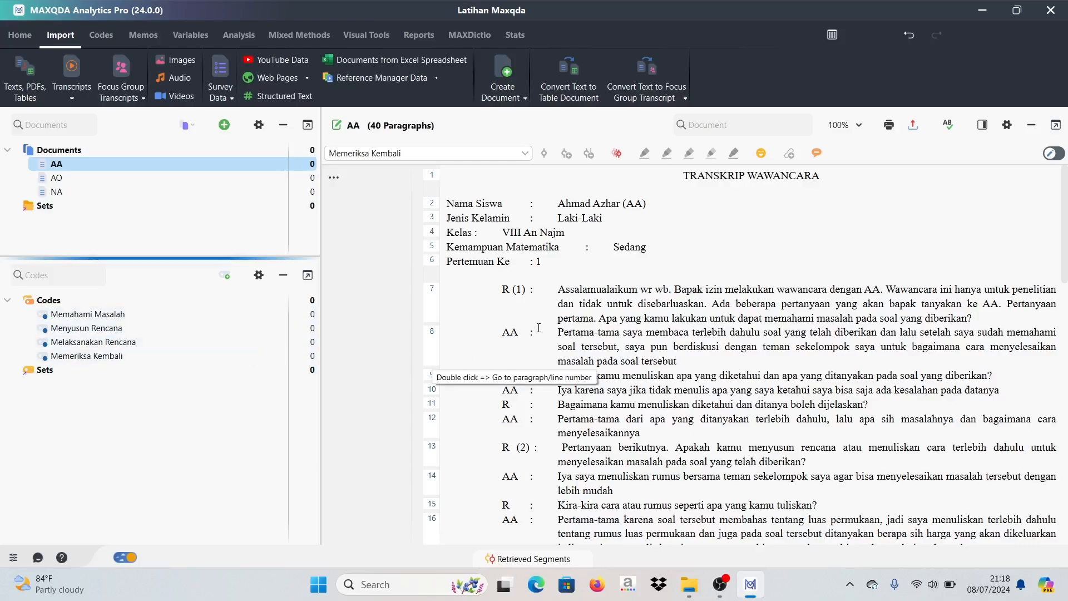
Step: Look through the AA interview transcript, examining its sections and how the R and AA labels mark questions and answers
scroll(593, 316, "down", 2)
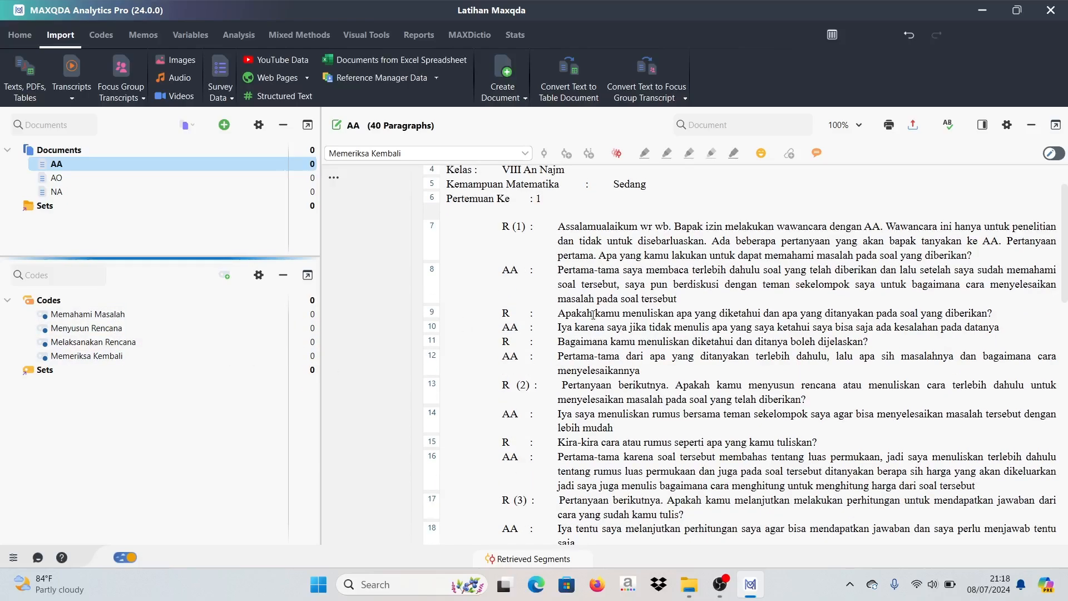
scroll(594, 316, "up", 2)
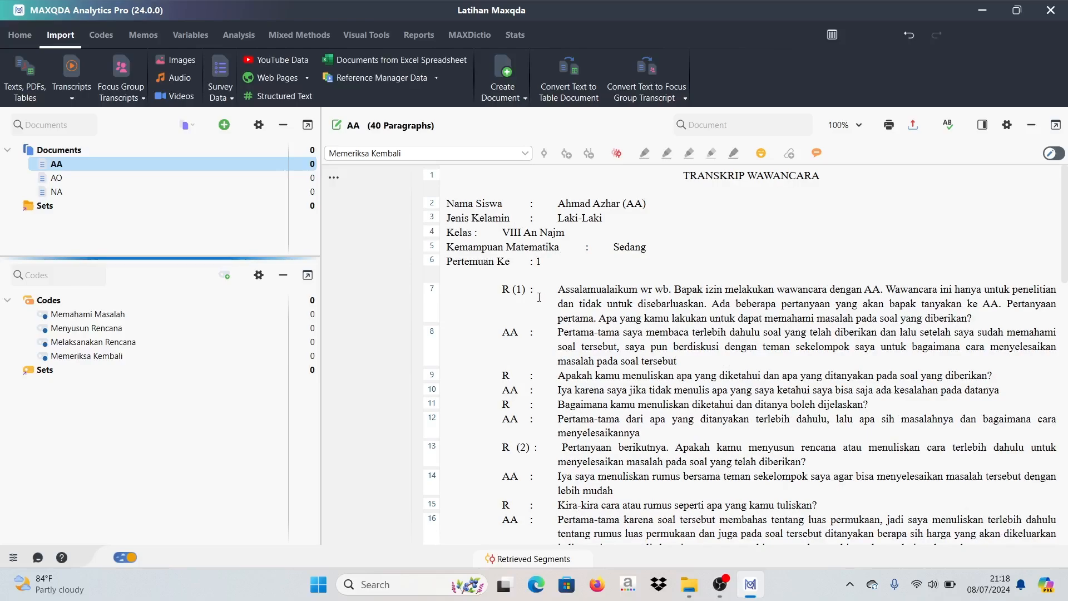
scroll(556, 312, "down", 1)
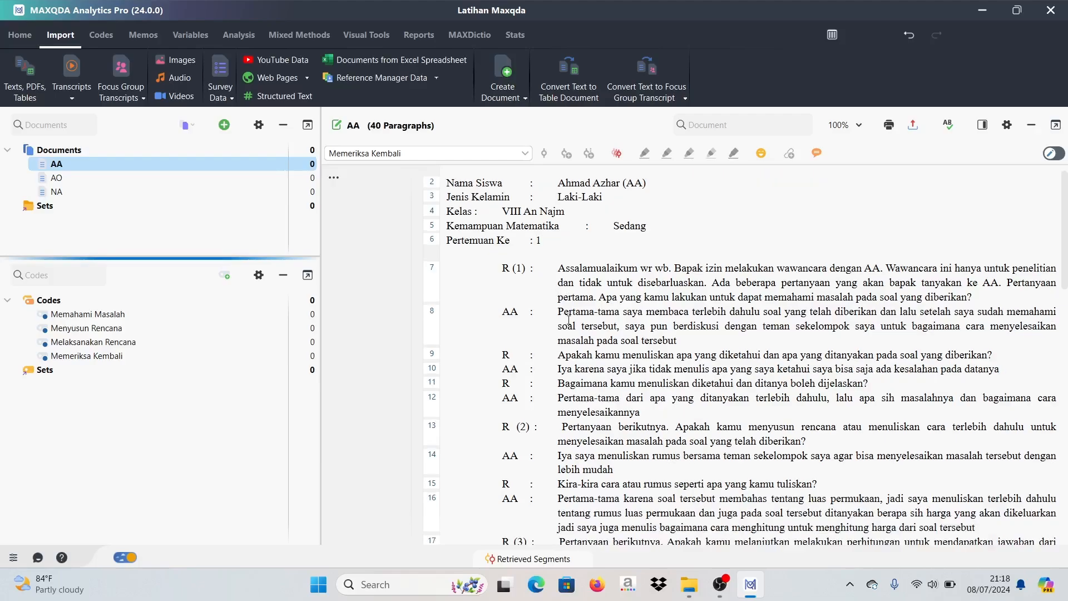
scroll(576, 327, "up", 1)
scroll(575, 327, "down", 15)
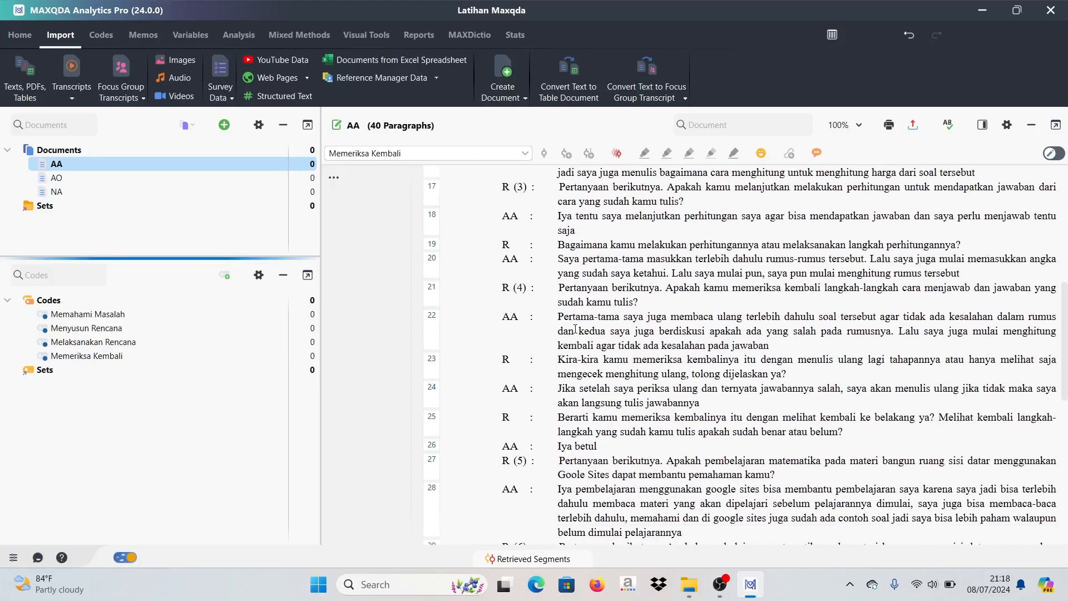
scroll(576, 334, "up", 15)
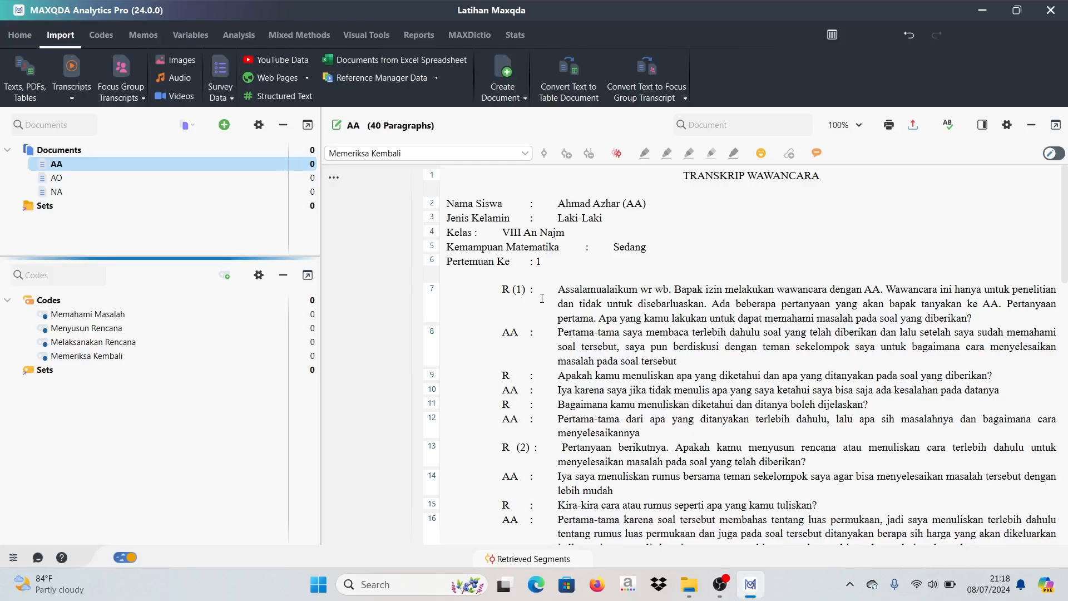
mouse_move(502, 289)
left_mouse_down()
mouse_move(525, 291)
mouse_move(515, 292)
left_mouse_up()
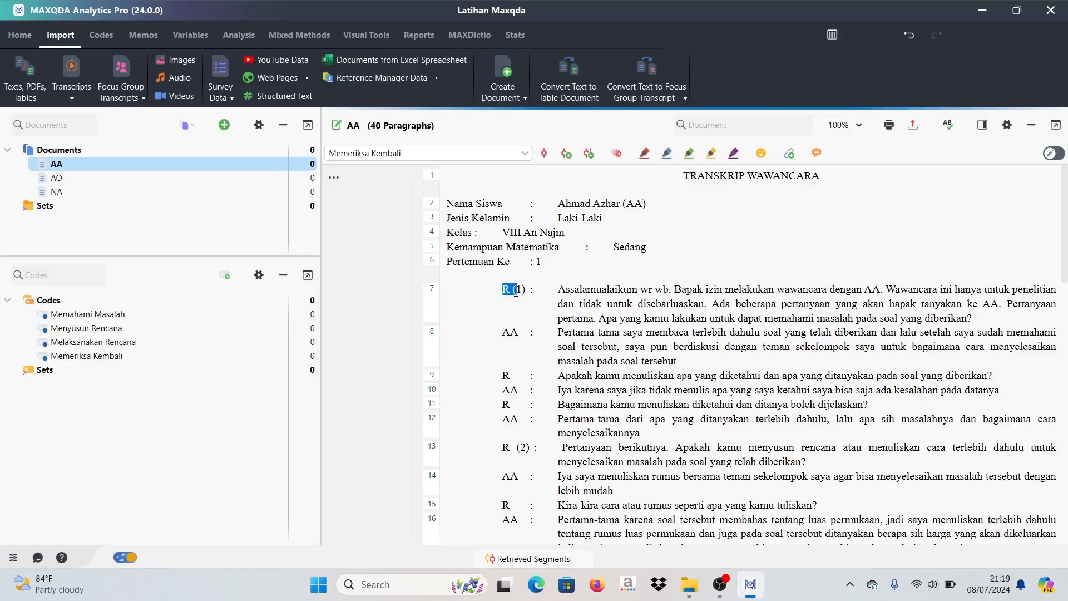
left_click_drag(503, 334, 519, 335)
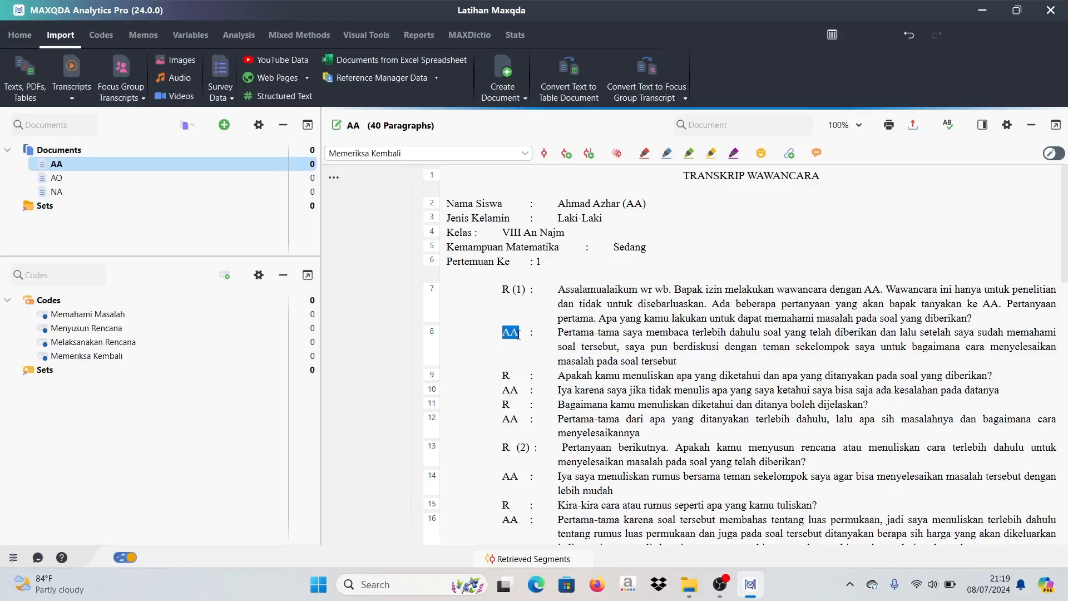
left_click(525, 305)
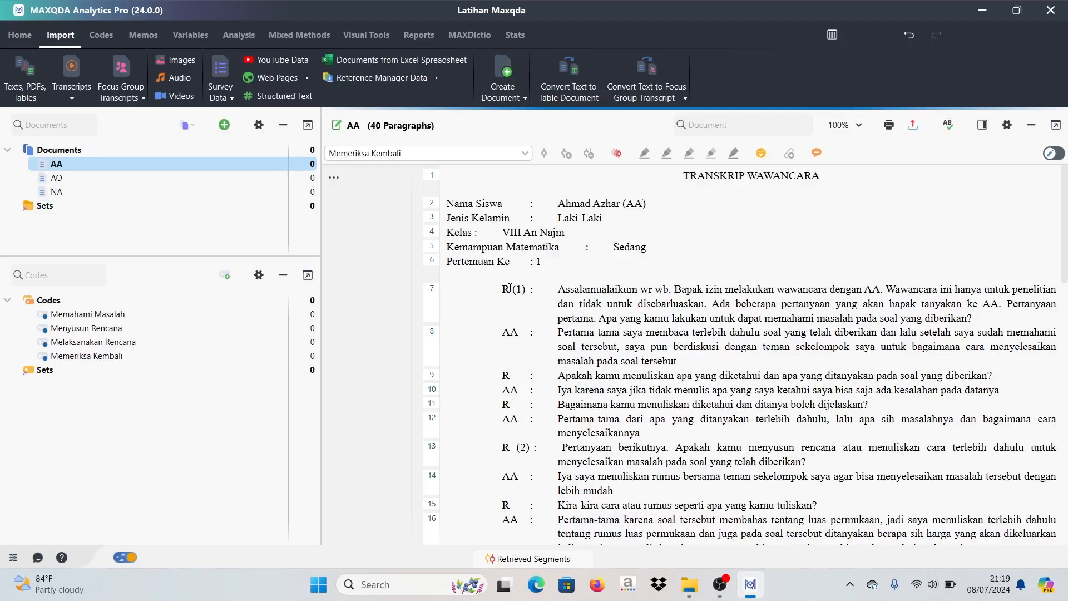
Step: Examine paragraphs 7 to 12 of the transcript, focusing on how the answer in paragraph 8 describes understanding the problem
left_click_drag(503, 289, 653, 436)
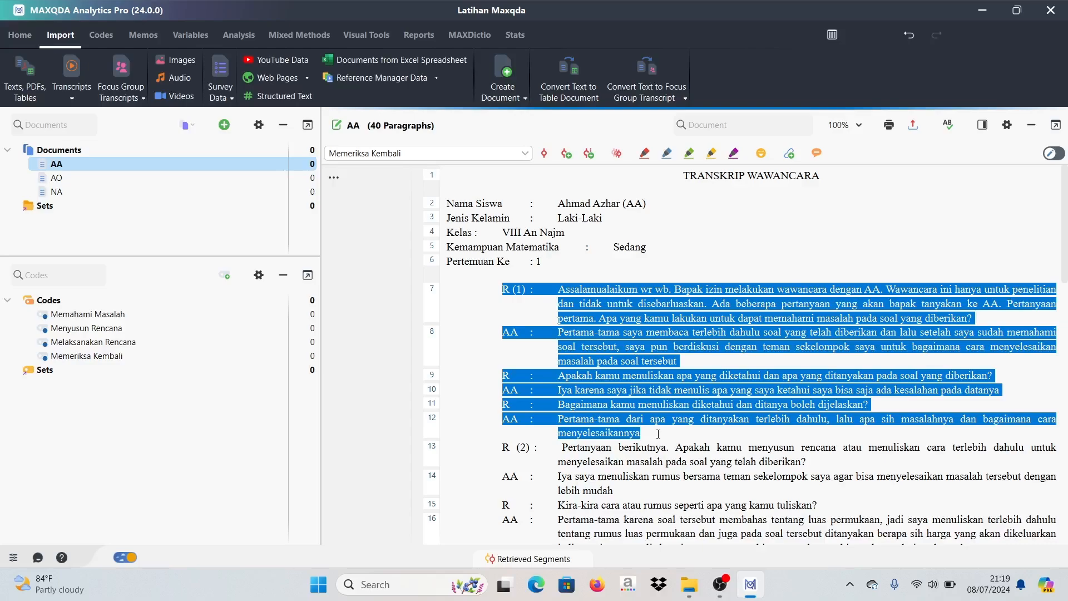
mouse_move(658, 433)
left_mouse_down()
mouse_move(658, 392)
mouse_move(659, 430)
left_mouse_up()
left_click(609, 343)
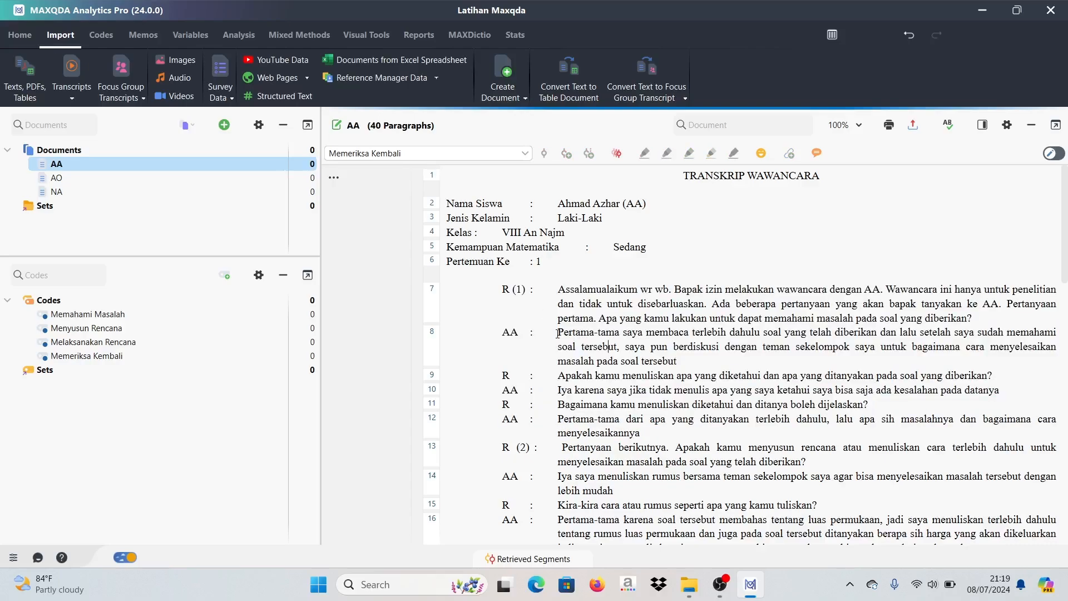
left_click_drag(557, 333, 729, 332)
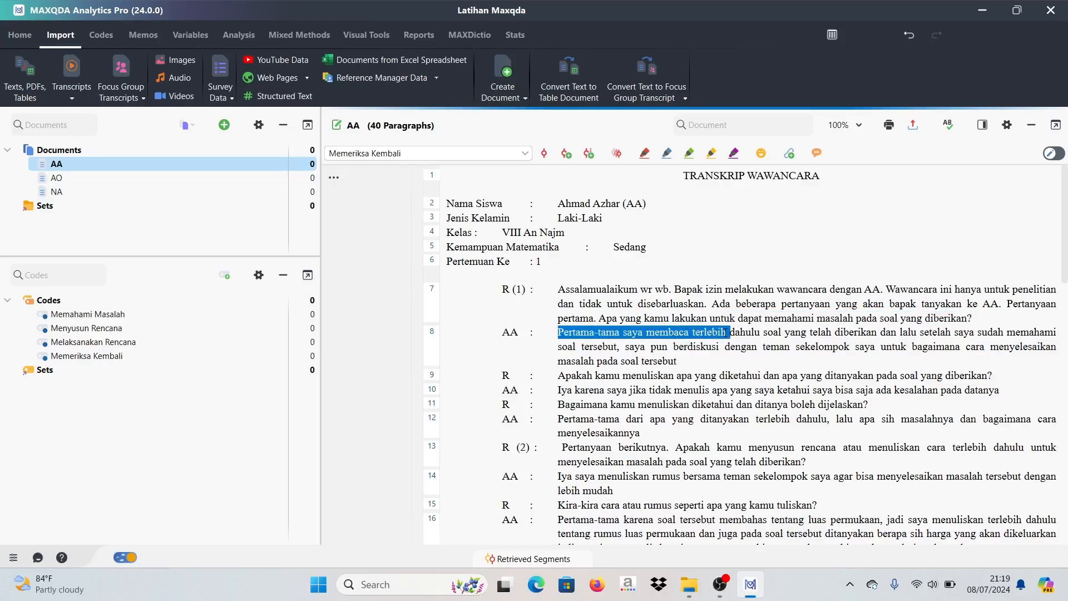
left_click(695, 347)
left_click_drag(646, 332, 709, 336)
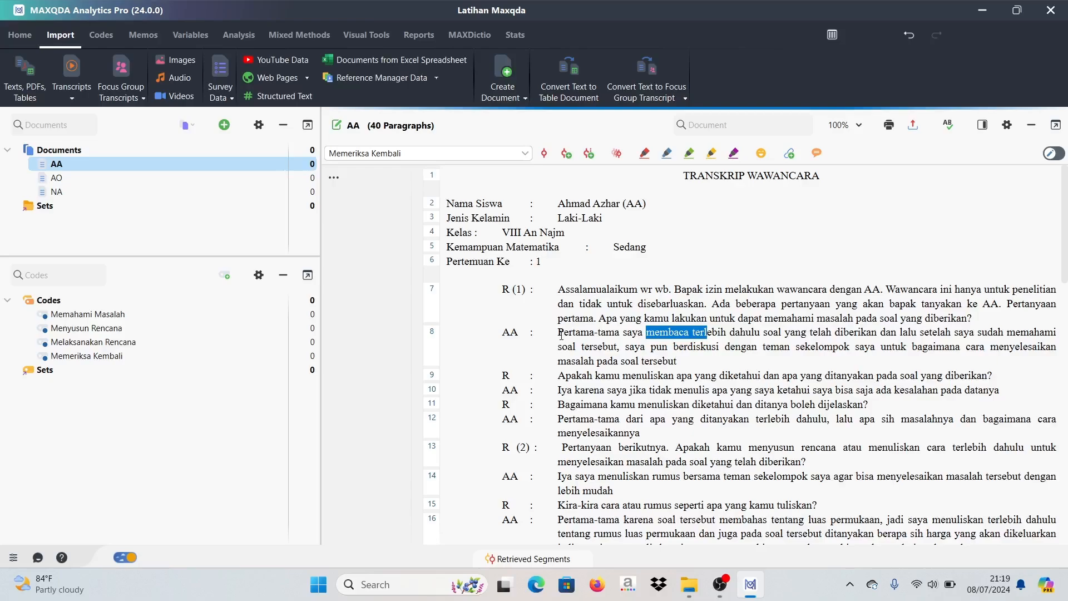
left_click_drag(558, 332, 716, 339)
left_click(648, 347)
left_click_drag(646, 332, 768, 334)
left_click_drag(693, 348, 689, 348)
left_click(589, 362)
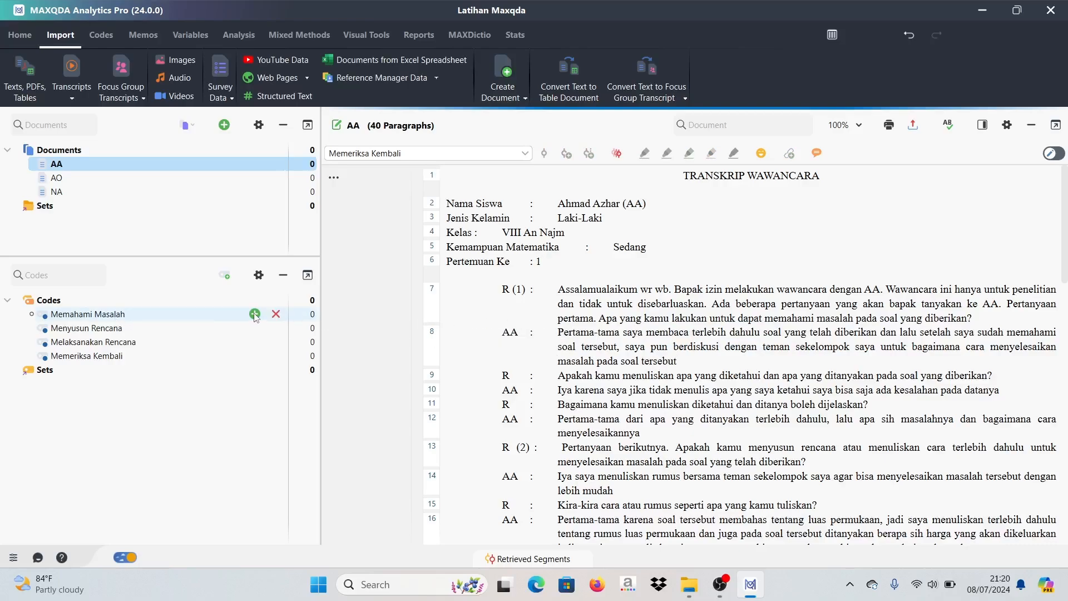
Step: Add a subcode named "Membaca" under the Memahami Masalah code, keeping the parent code's color
left_click(254, 314)
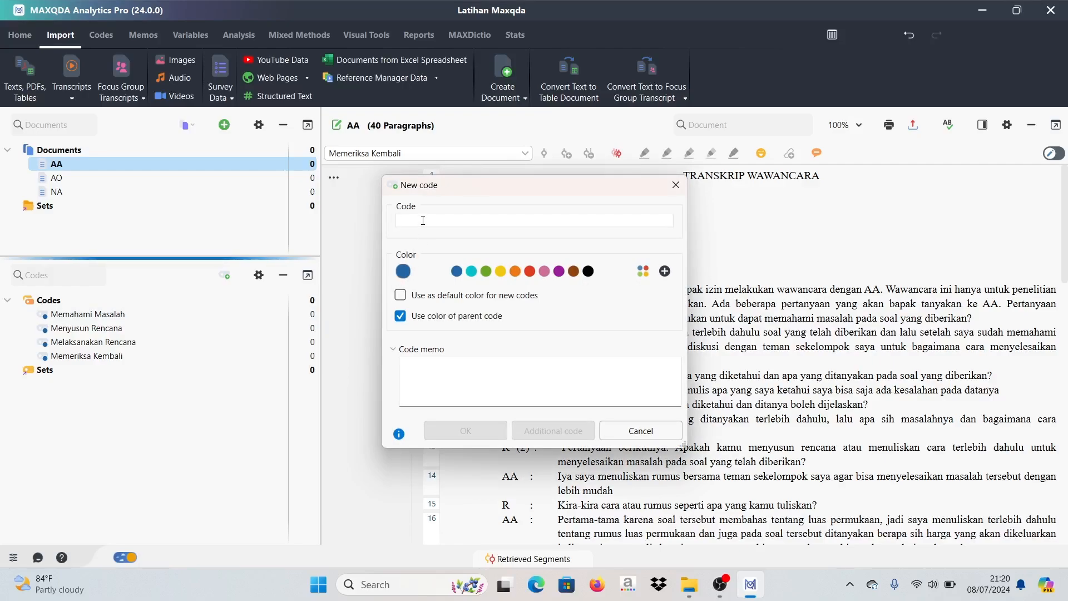
left_click(676, 184)
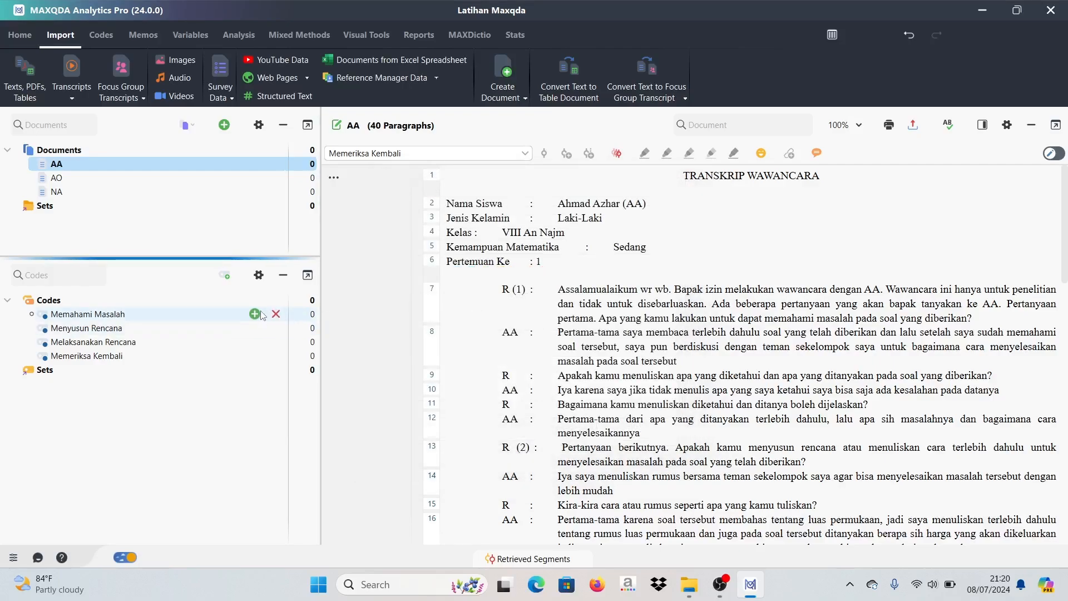
left_click(255, 314)
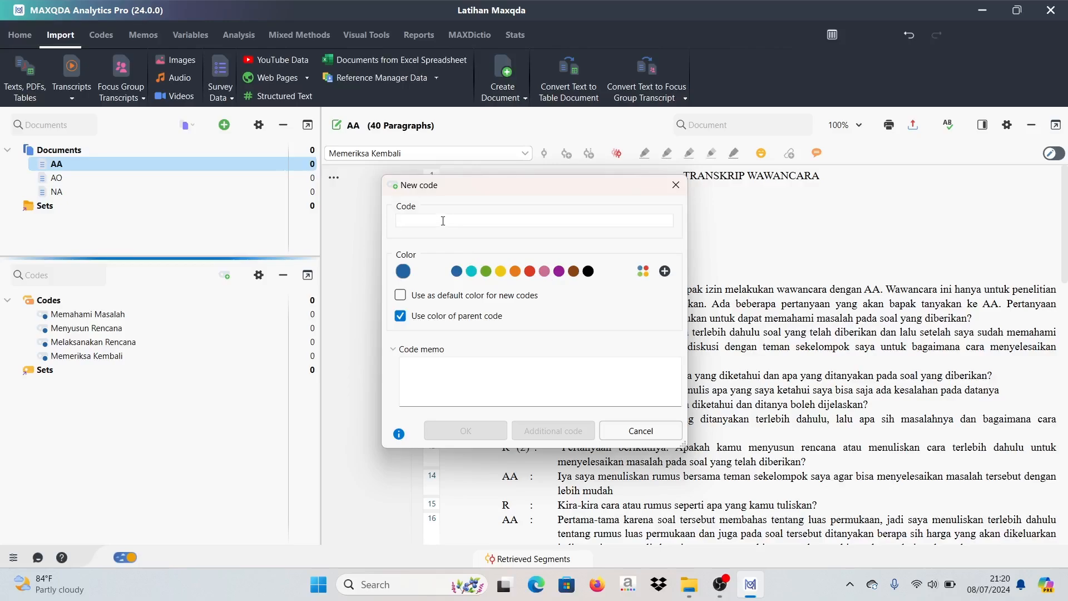
type("Membaca")
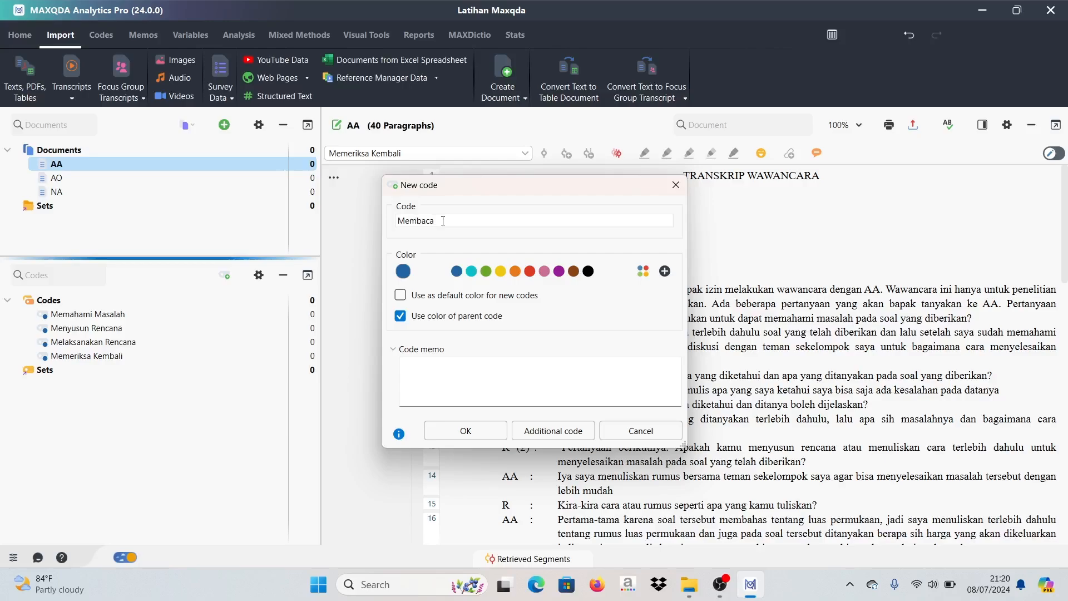
left_click(465, 430)
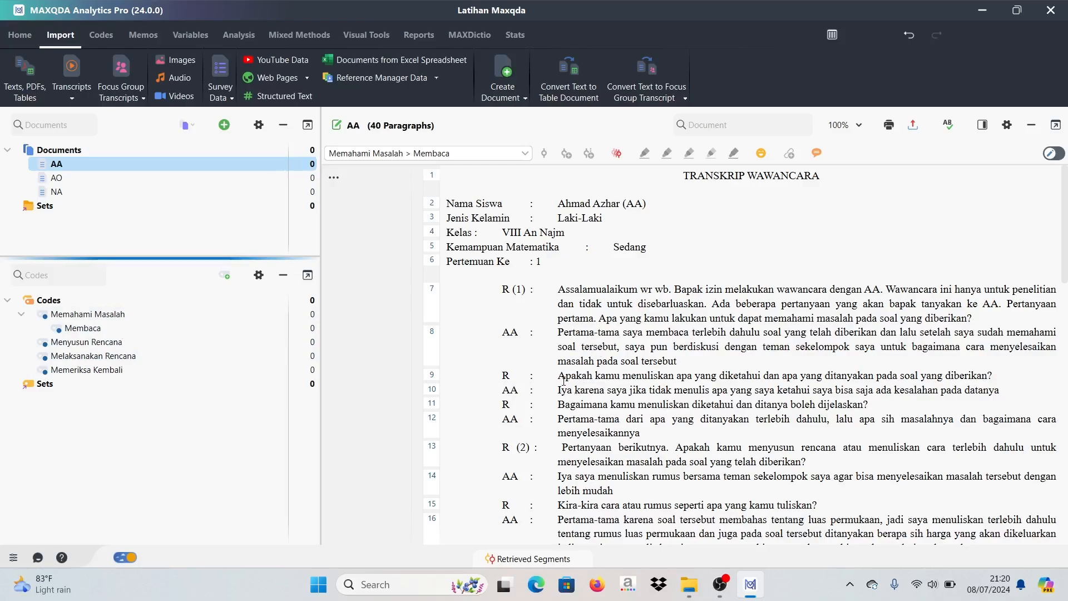
Step: Review paragraphs 9 and 10 and add the subcode "Menulis diketahui dan ditanya" under Memahami Masalah
triple_click(659, 382)
left_click_drag(659, 382, 780, 384)
left_click_drag(891, 384, 683, 397)
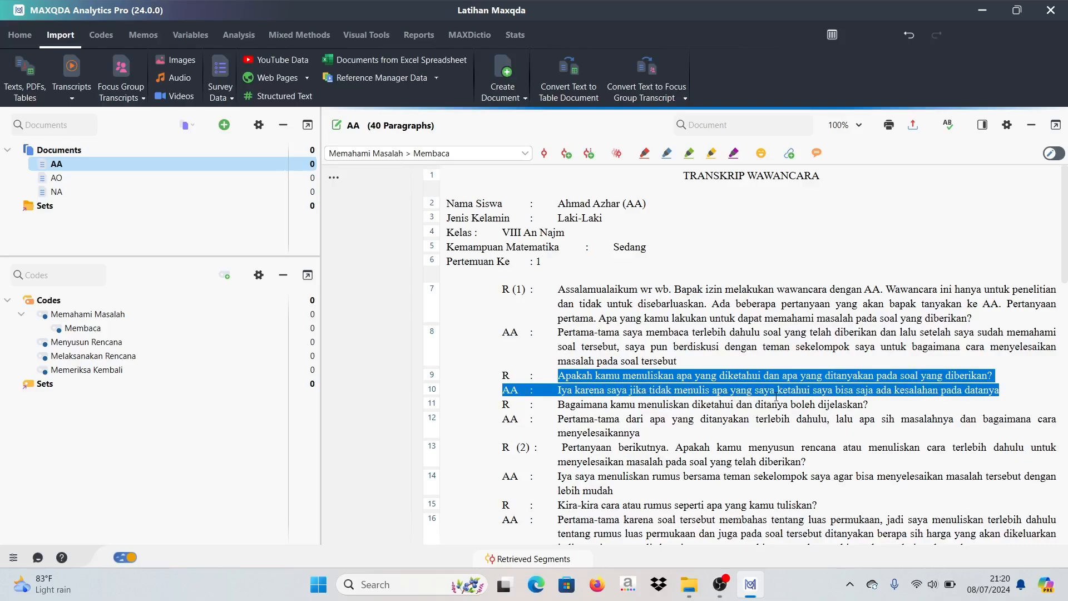
left_click_drag(908, 396, 977, 393)
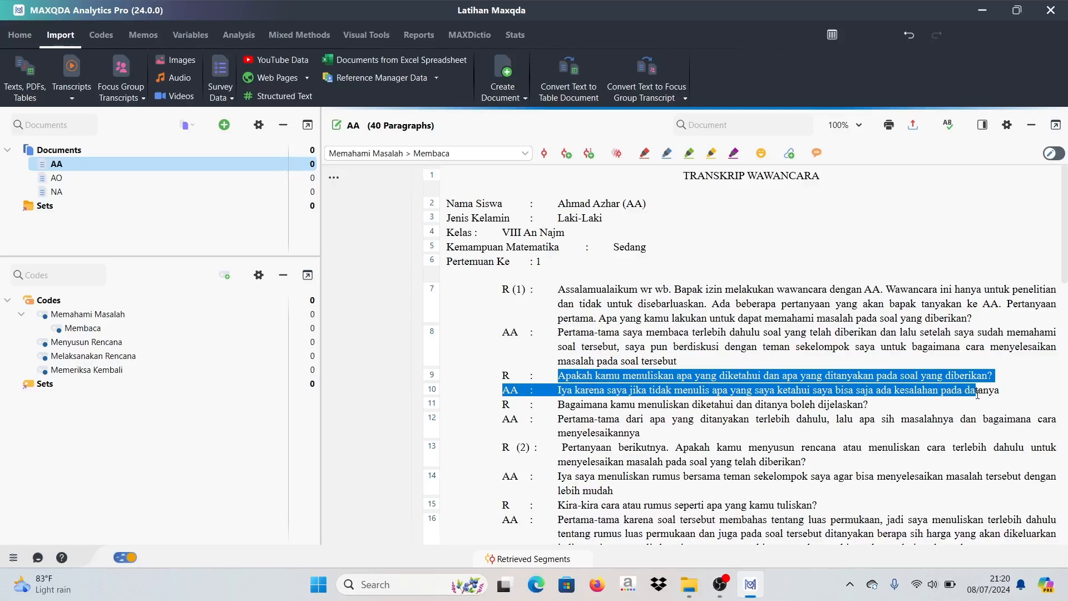
left_click(608, 398)
left_click_drag(561, 376, 907, 395)
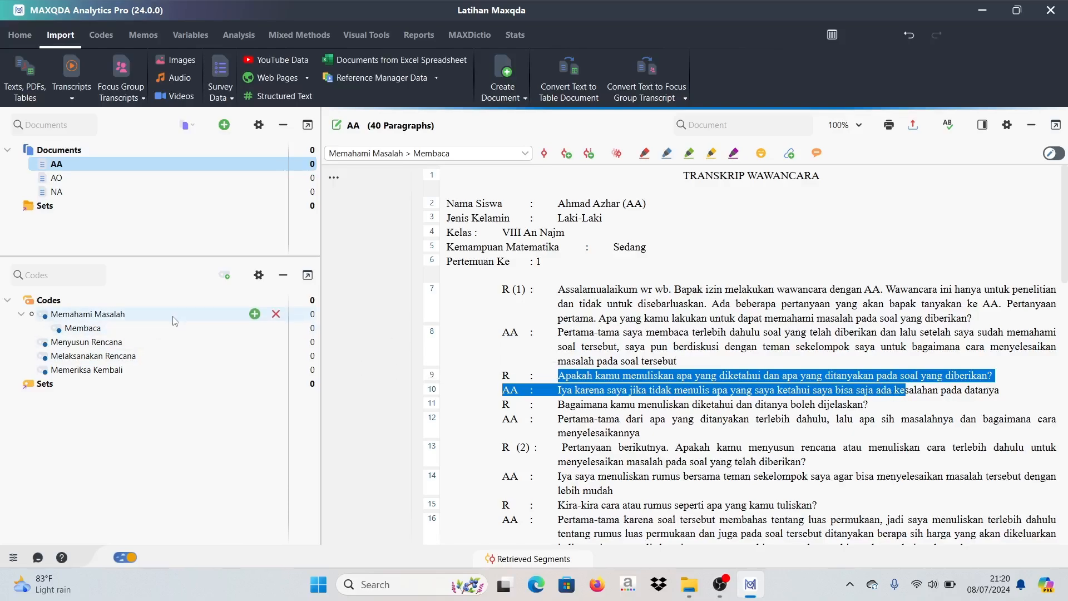
left_click(255, 314)
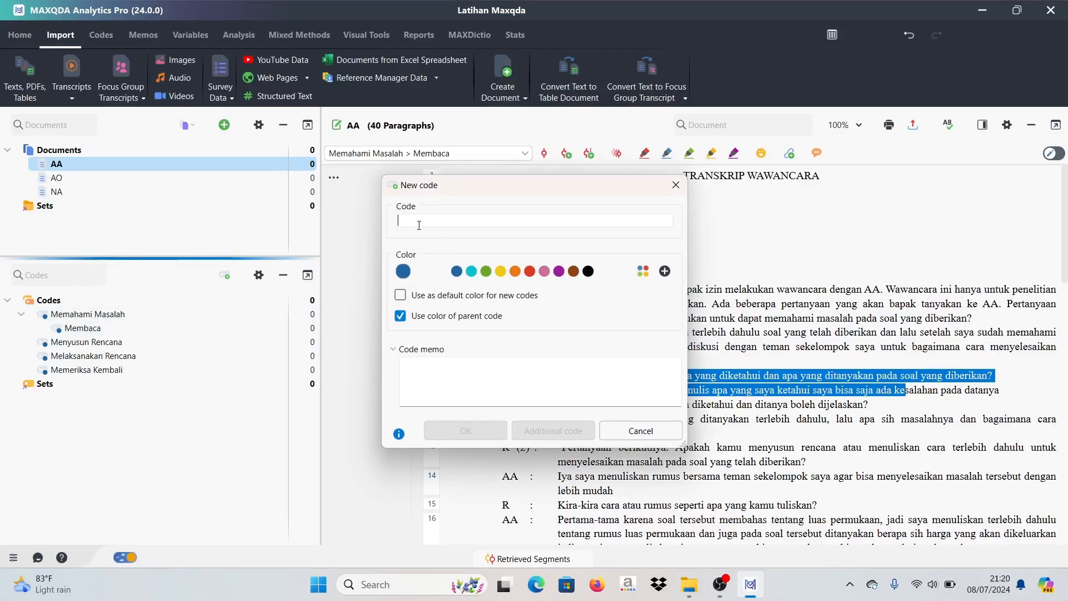
type("Me")
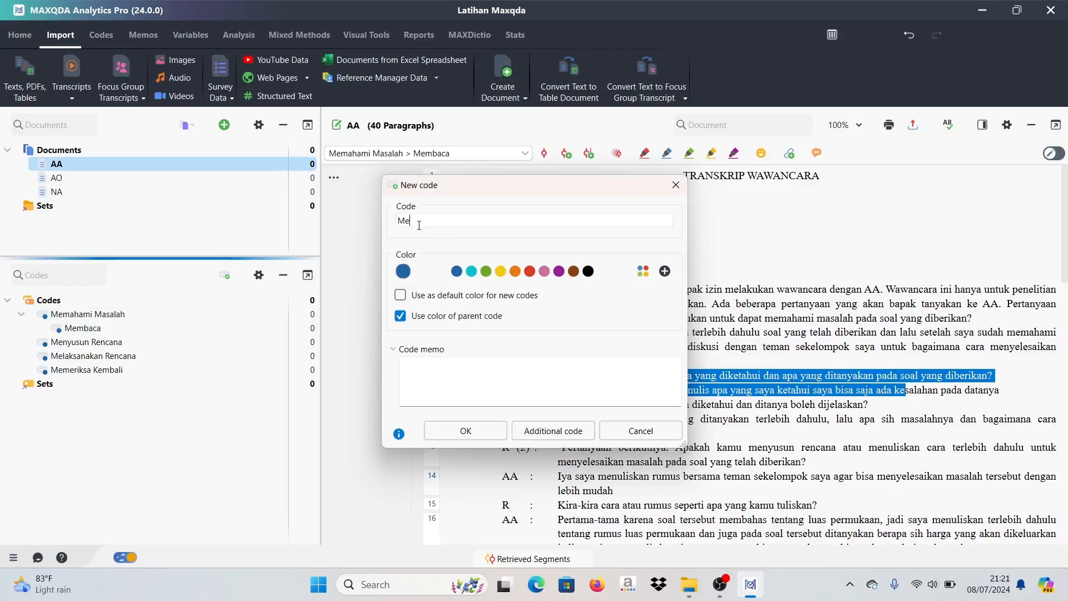
type("nulis diketahui dan ditanya")
left_click(465, 431)
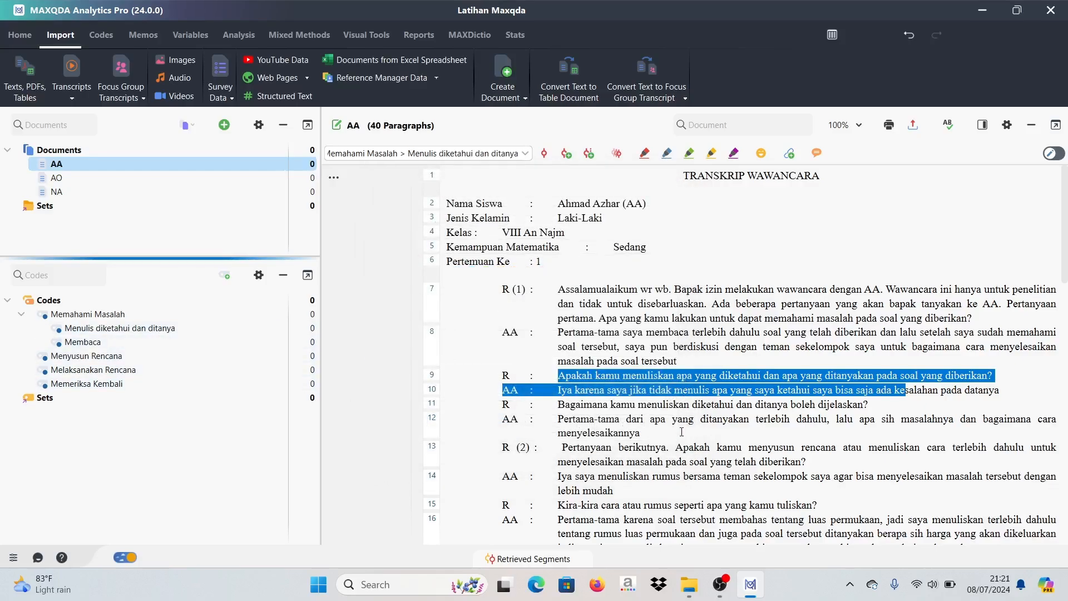
Step: Examine paragraphs 9 to 12 of the transcript about writing what is known and asked, selecting the whole passage
left_click(563, 375)
left_click_drag(565, 376, 994, 376)
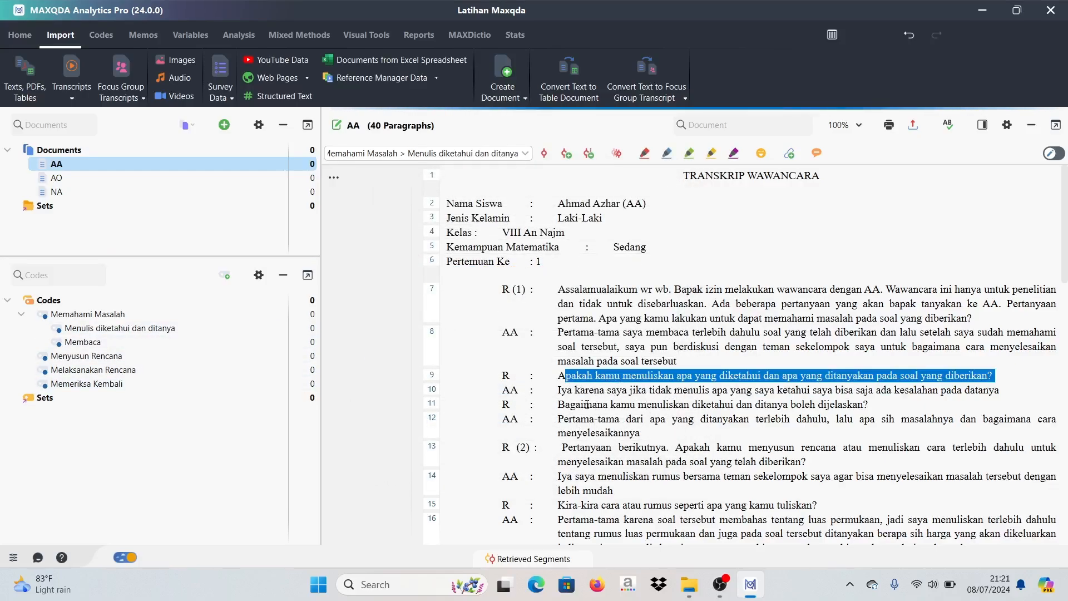
left_click(582, 405)
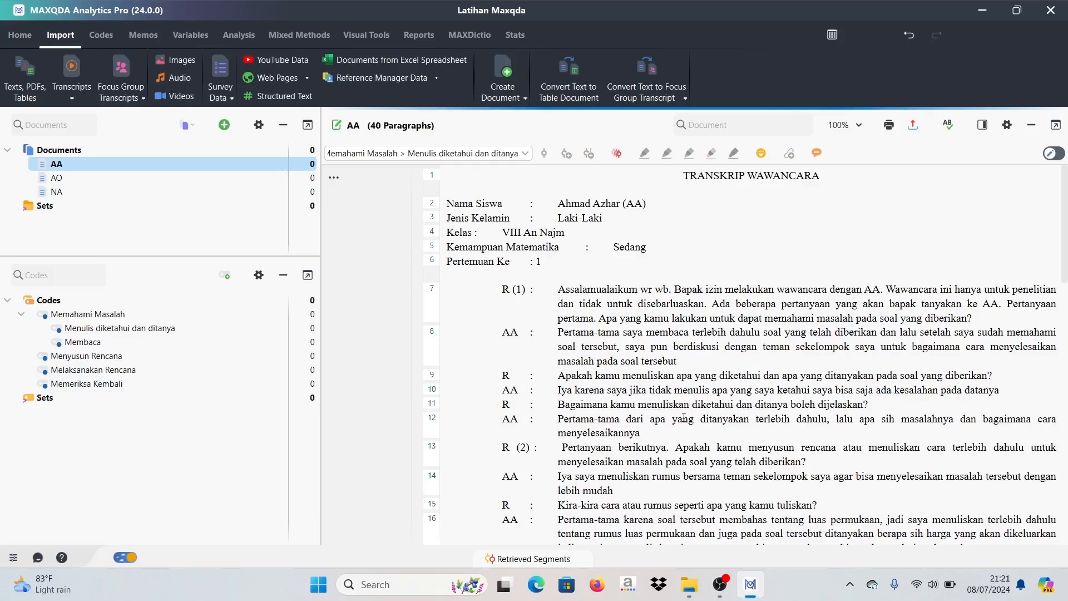
left_click_drag(559, 418, 735, 436)
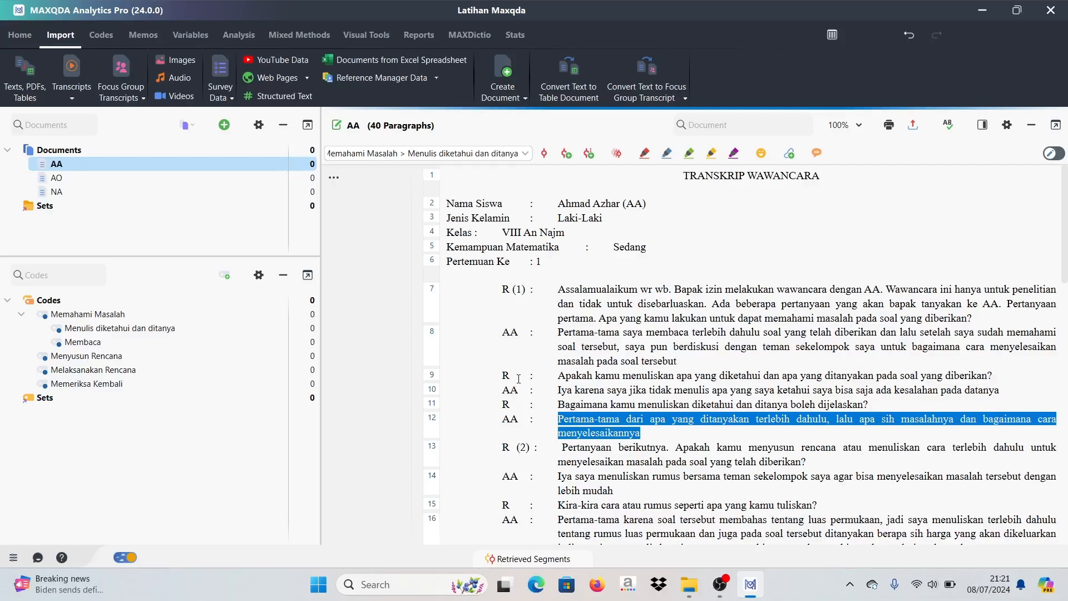
left_click_drag(504, 376, 651, 432)
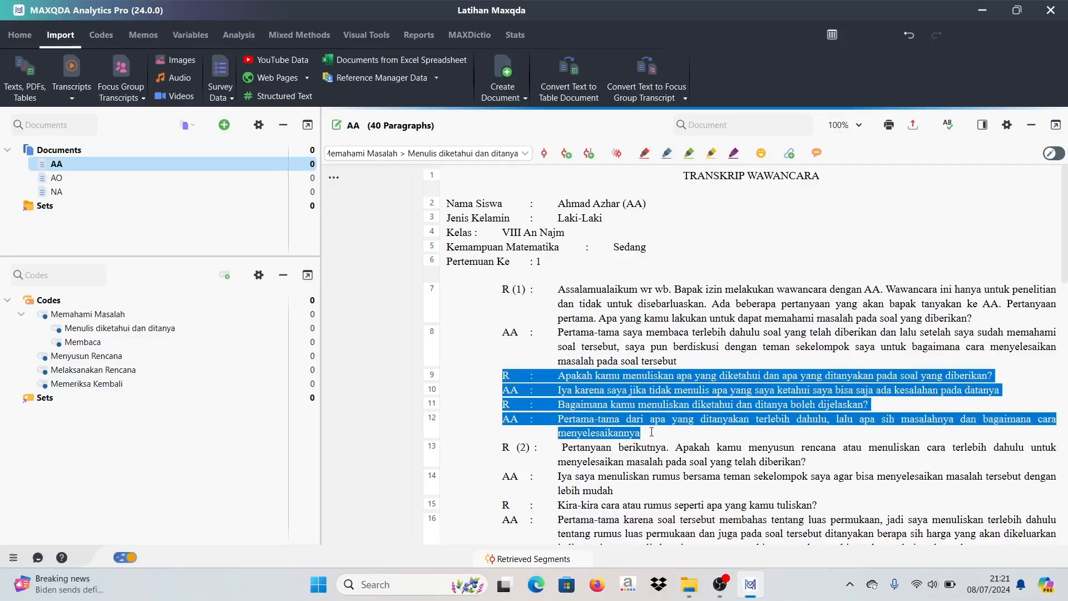
Step: Code transcript paragraphs 7 to 12, covering question R (1) and its follow-ups, with Memahami Masalah
left_click_drag(504, 290, 646, 431)
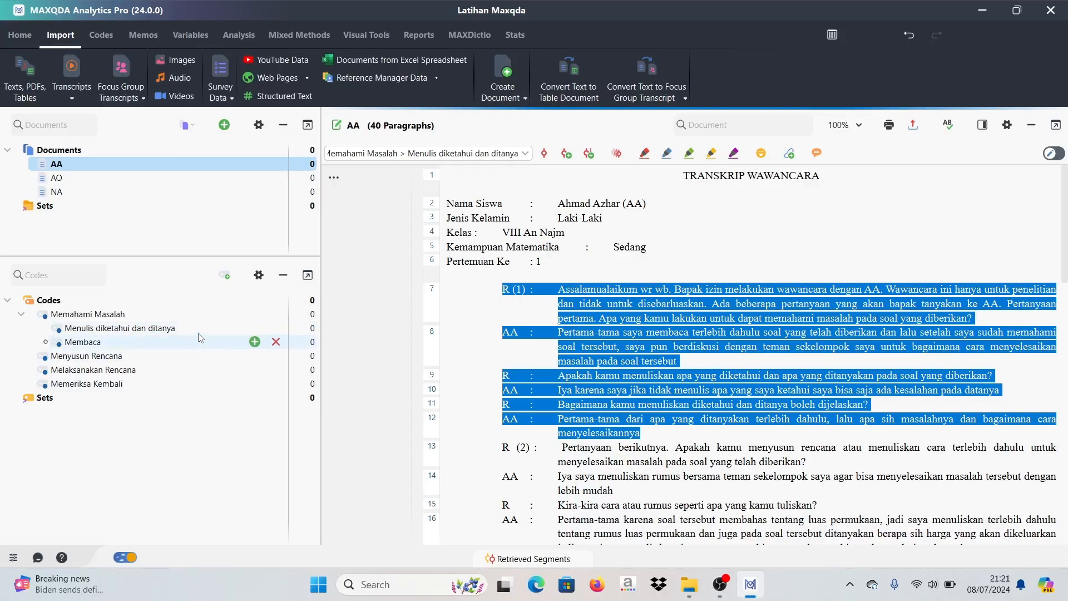
left_click(618, 391)
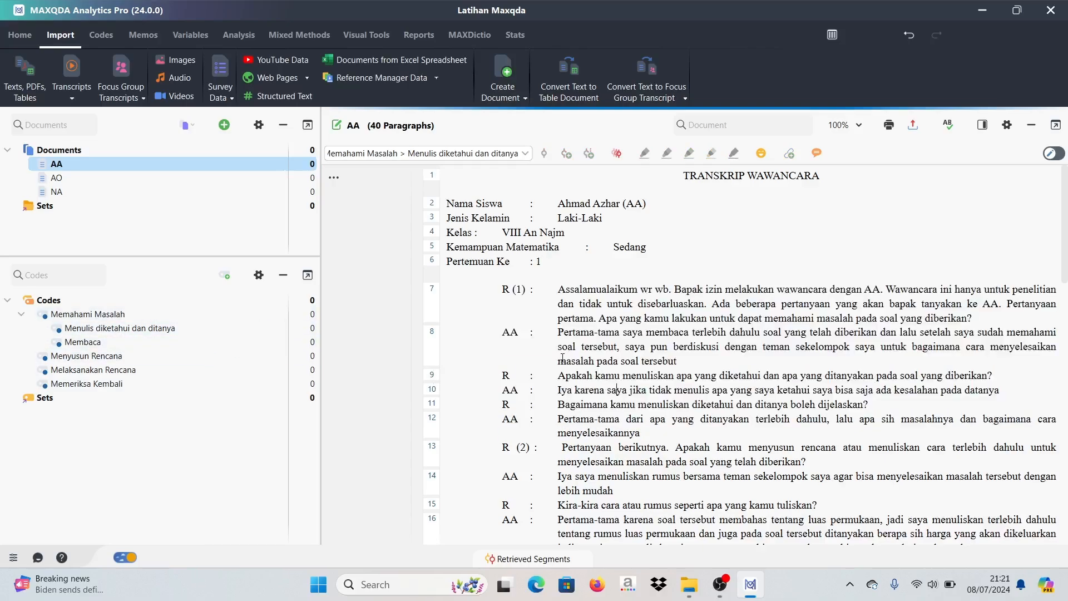
left_click_drag(499, 290, 662, 431)
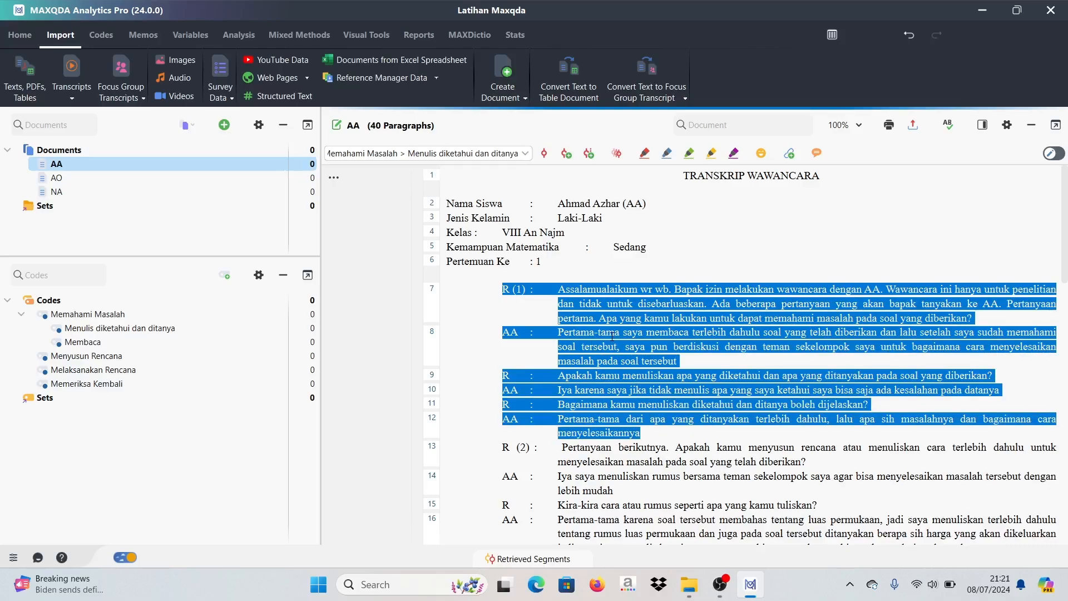
left_click_drag(612, 335, 97, 316)
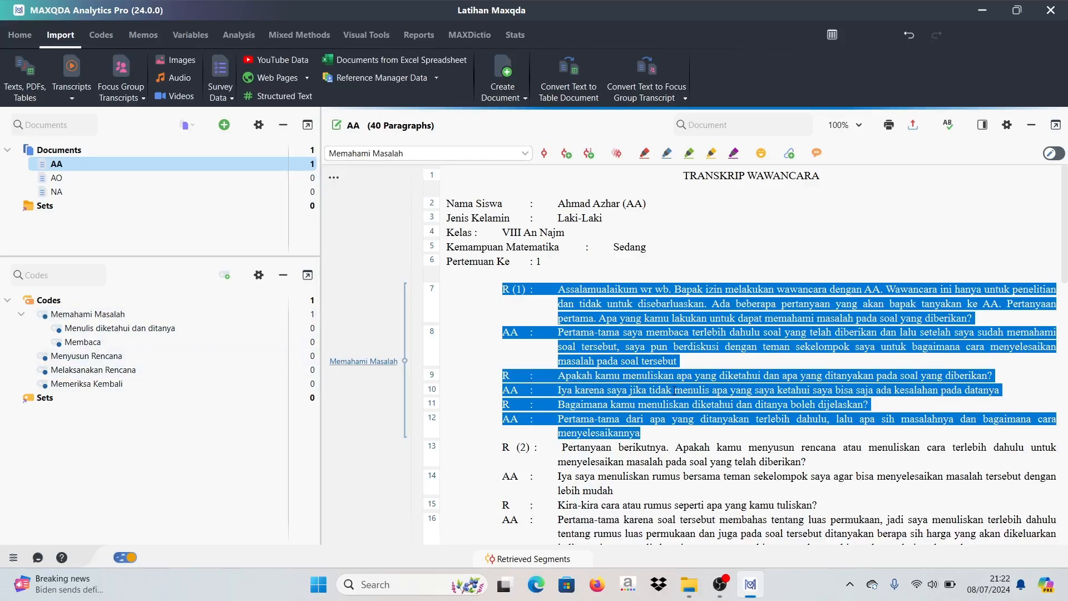
left_click(549, 447)
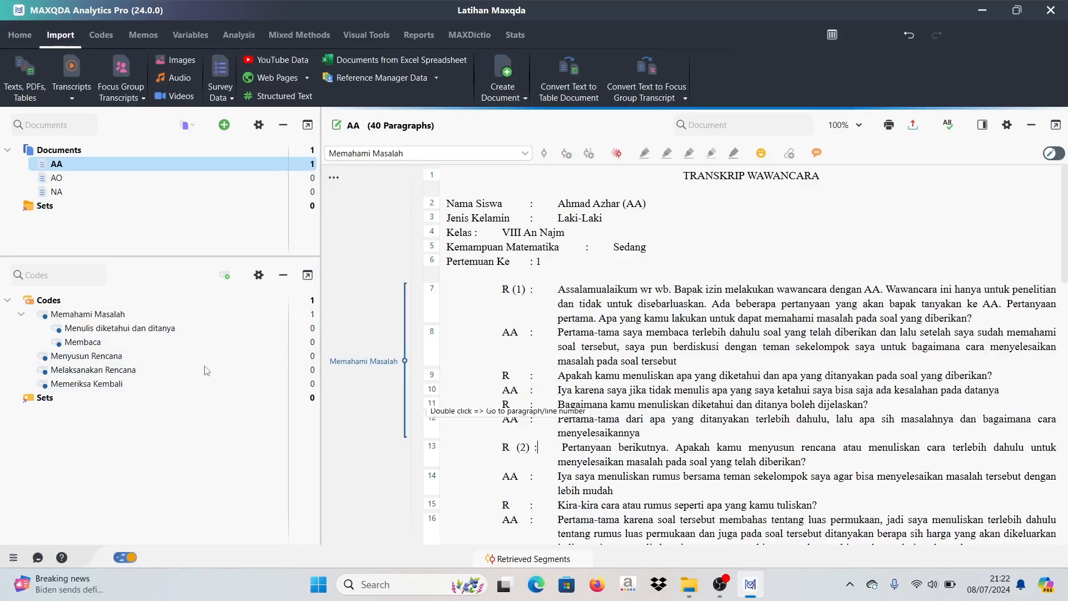
Step: Try to move the Membaca subcode above Menulis diketahui dan ditanya, undoing each attempt
left_click(83, 343)
left_click_drag(84, 343, 101, 327)
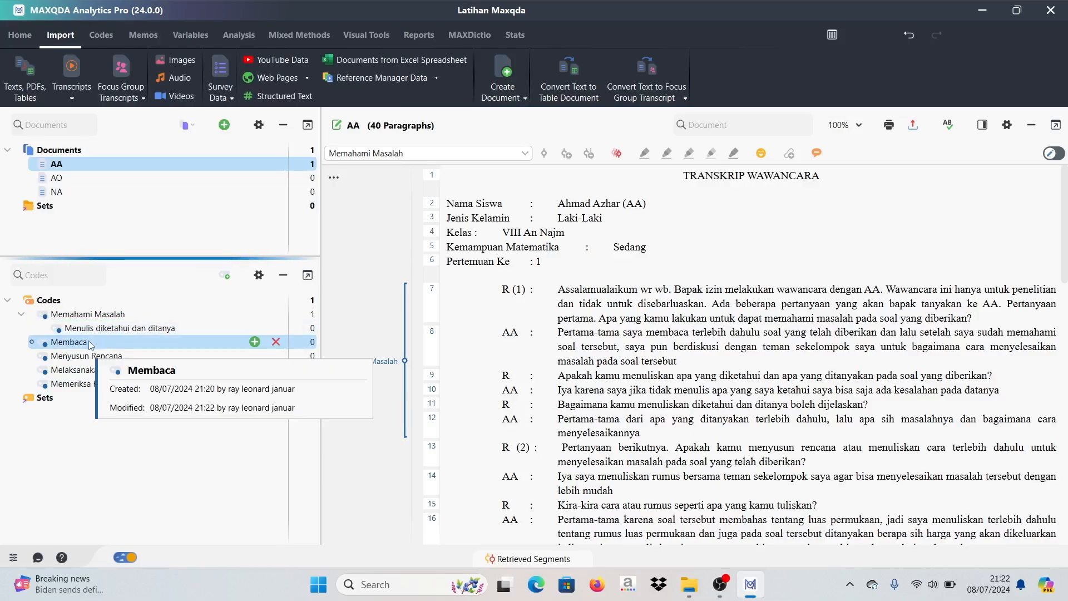
key("ctrl+z")
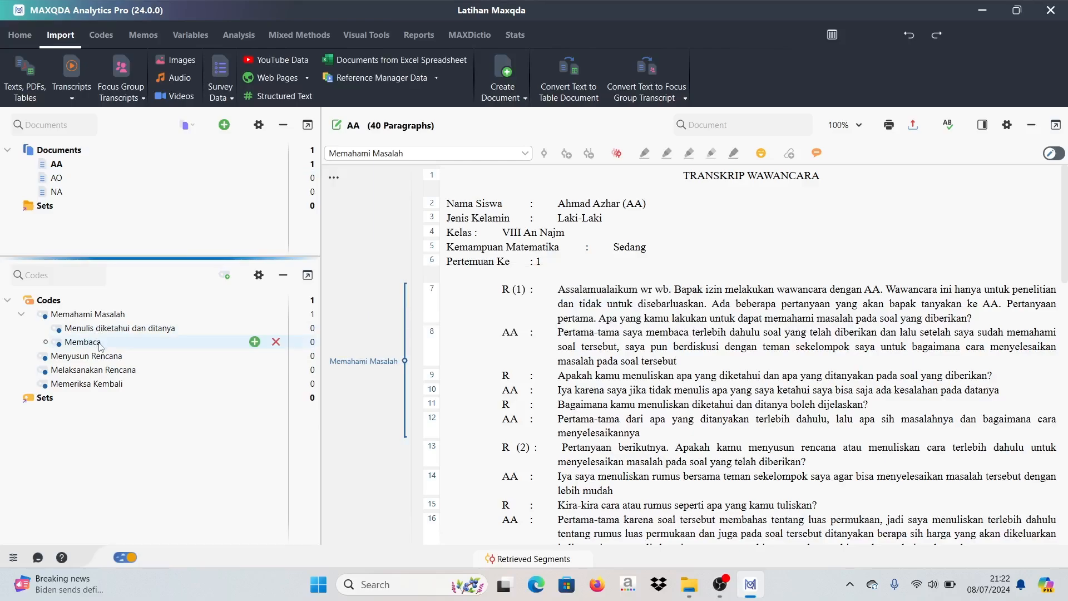
left_click_drag(91, 344, 97, 327)
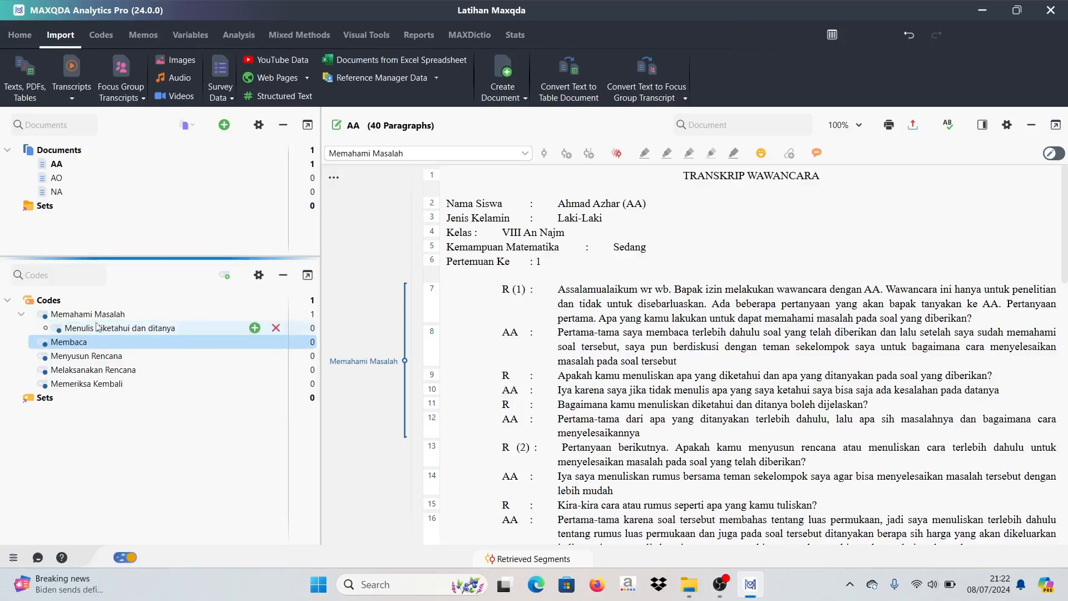
key("ctrl+z")
Step: Try to move the Menulis diketahui dan ditanya subcode below Membaca, and undo the move
left_click(107, 330)
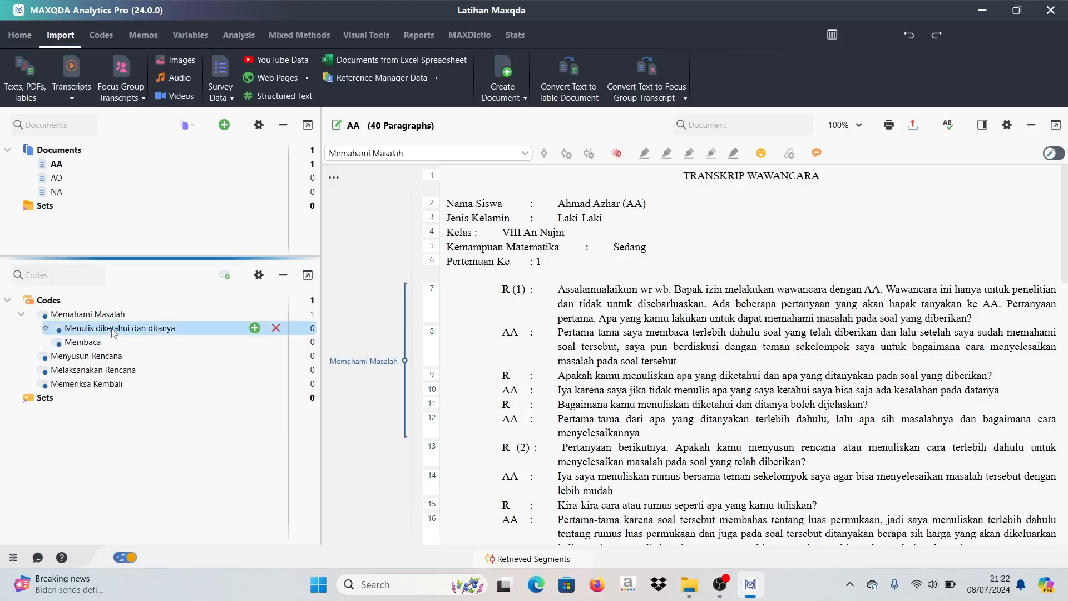
left_click(110, 331)
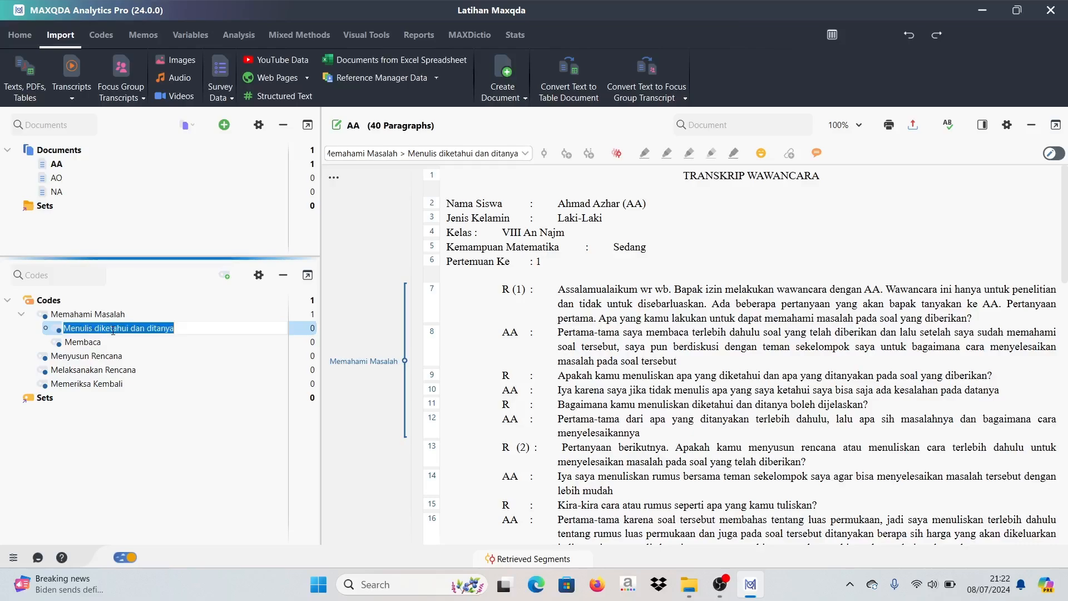
left_click(108, 344)
left_click(111, 330)
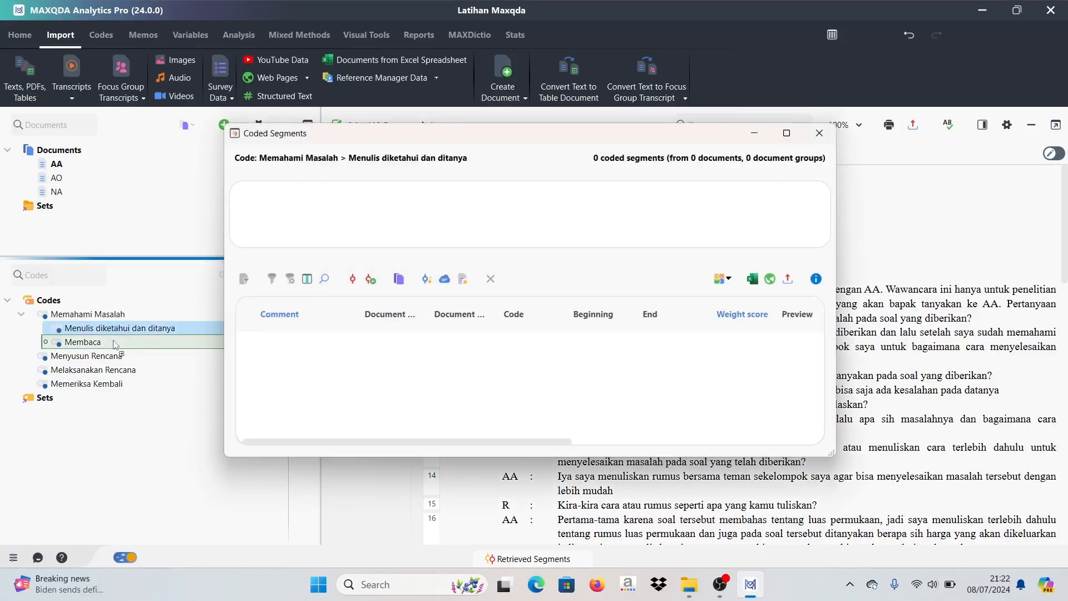
left_click(819, 133)
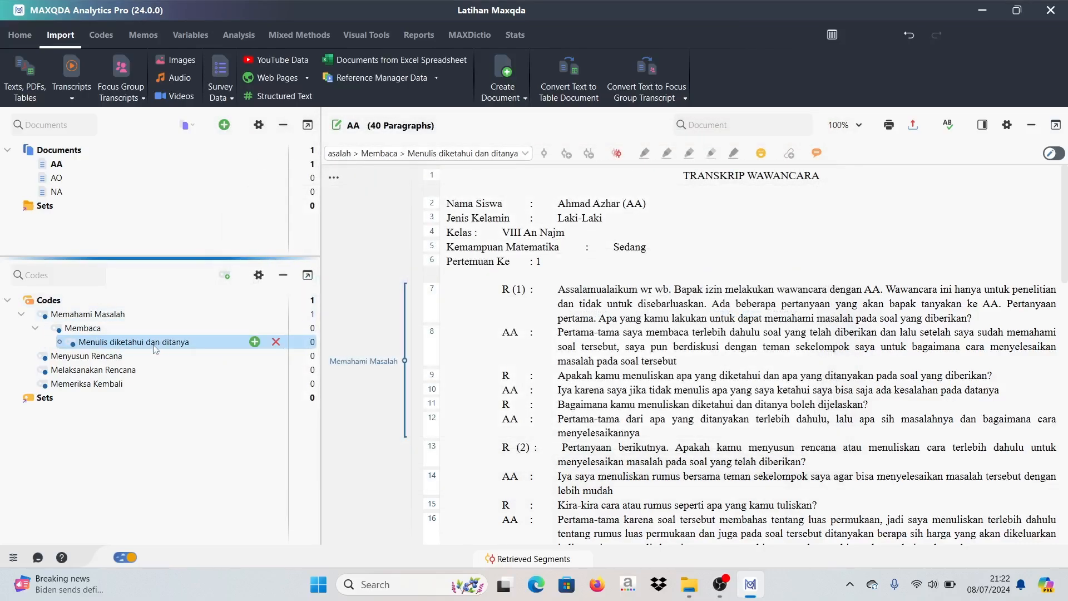
key("ctrl+z")
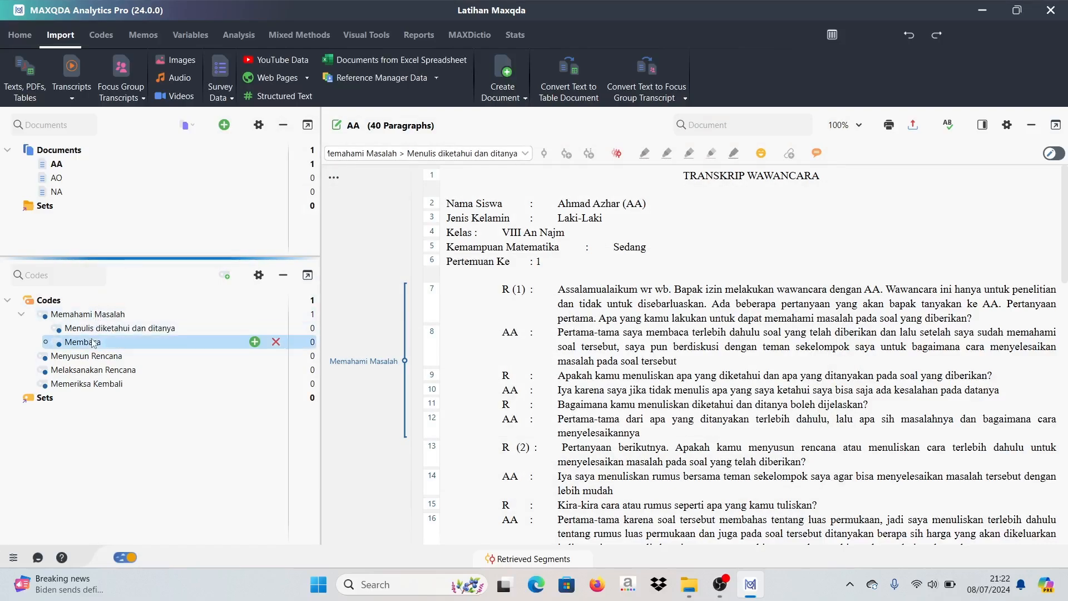
left_click(96, 313)
left_click(96, 341)
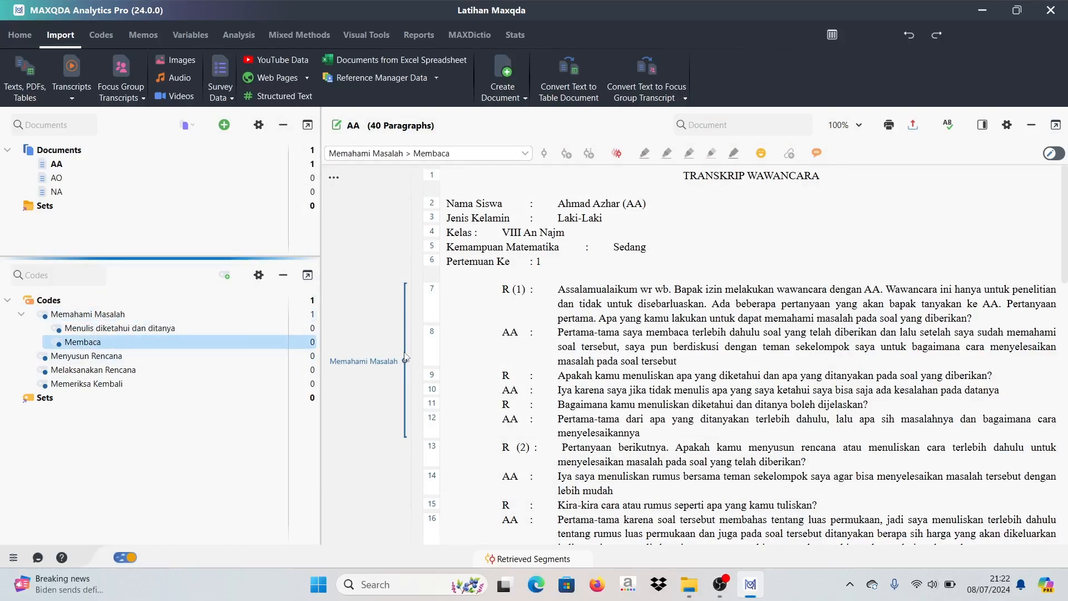
left_click_drag(501, 296, 673, 433)
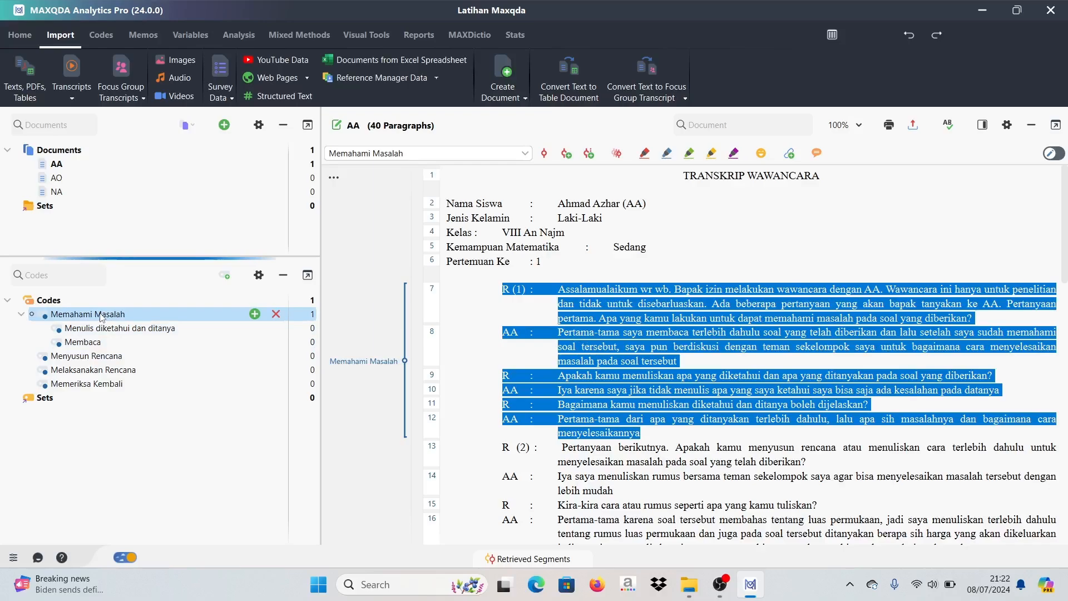
left_click(589, 364)
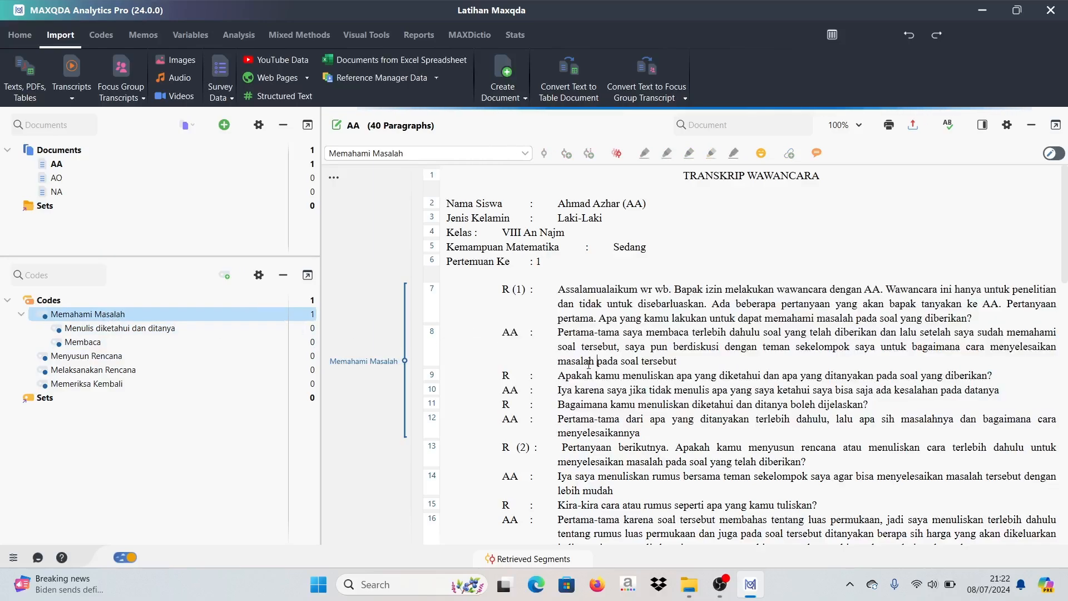
Step: Code paragraphs 7 and 8, the question and answer on understanding the problem, with the Membaca subcode
left_click(130, 341)
left_click(592, 374)
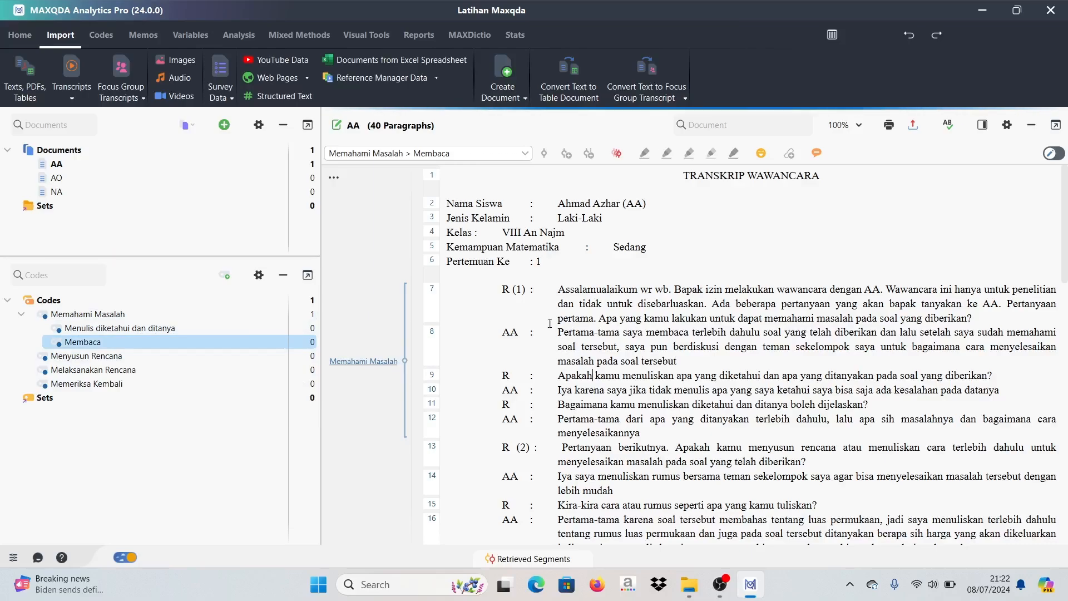
left_click_drag(505, 289, 679, 361)
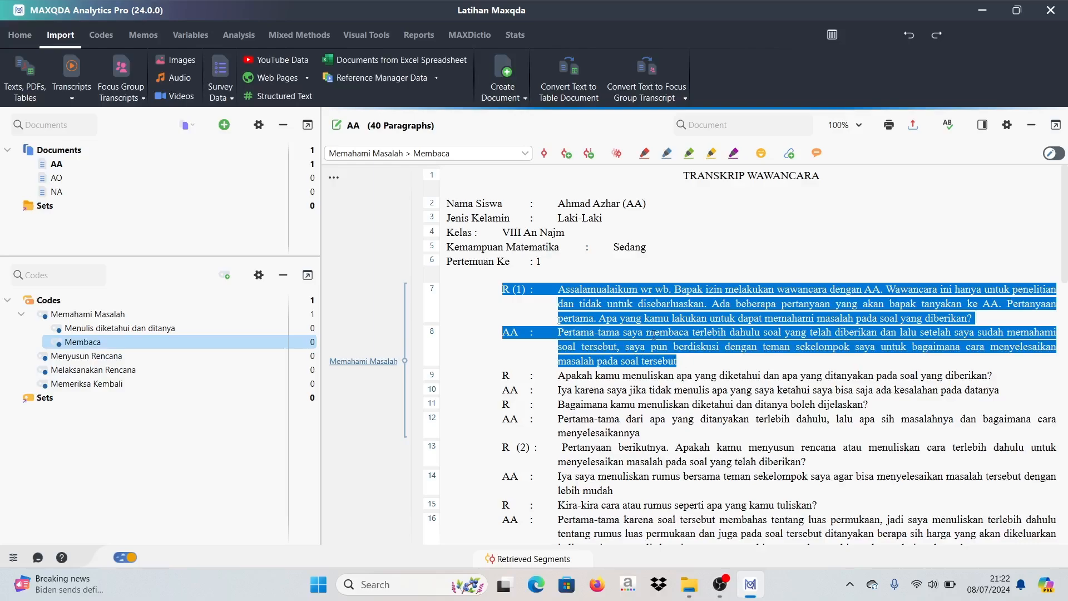
left_click_drag(654, 335, 137, 343)
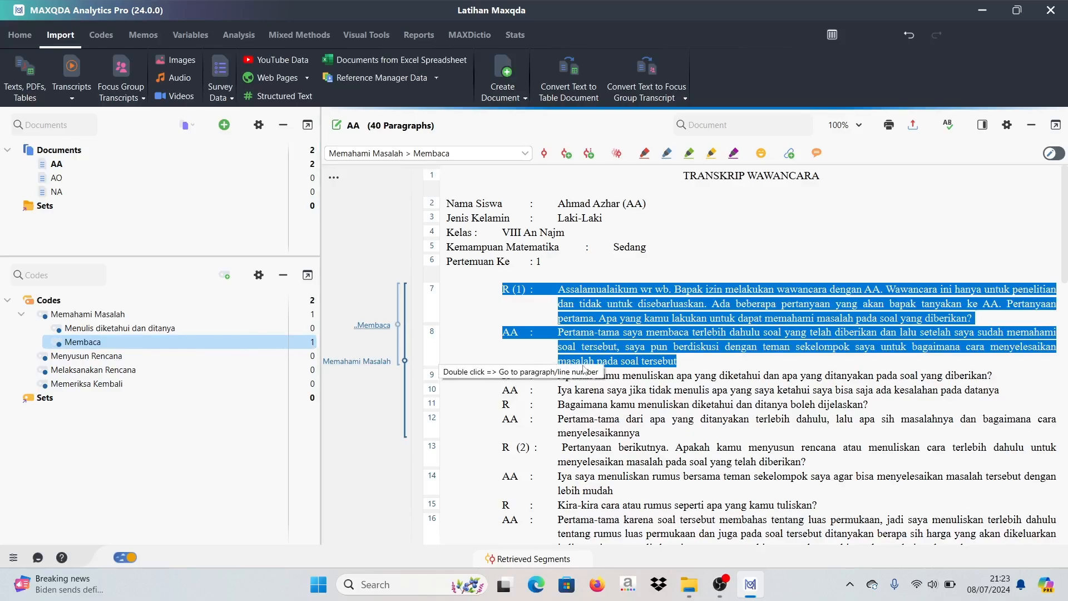
Step: Code paragraphs 9 to 12, about writing what is known and asked, with the Menulis diketahui dan ditanya subcode
left_click(629, 398)
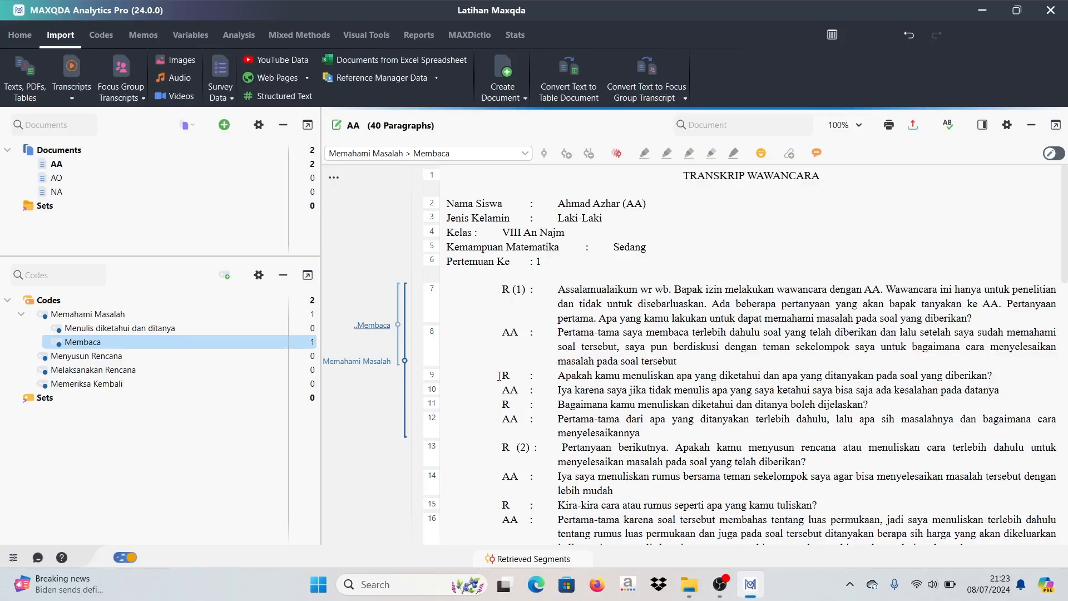
left_click_drag(501, 375, 665, 429)
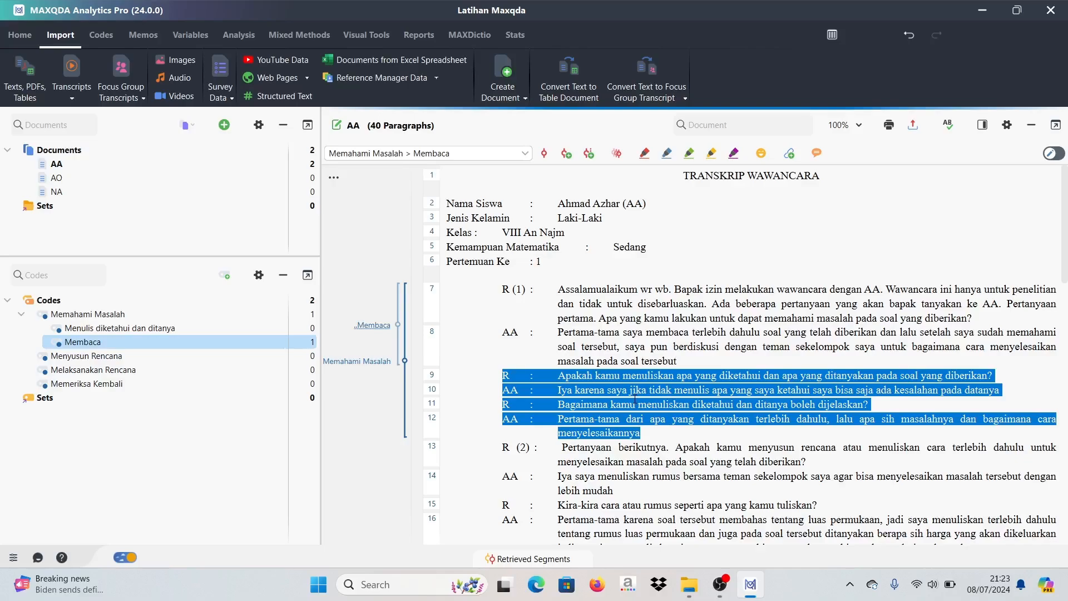
left_click_drag(635, 399, 188, 330)
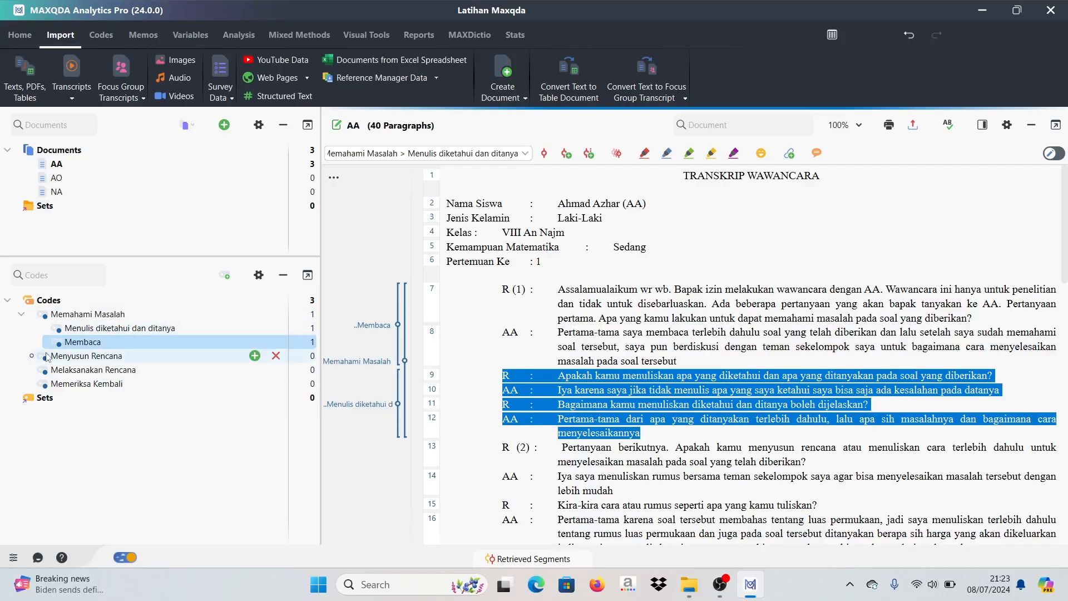
Step: Examine question R (2) and its answer for the Menyusun Rencana code, selecting "menuliskan rumus" in paragraph 14
left_click(85, 357)
scroll(588, 379, "down", 3)
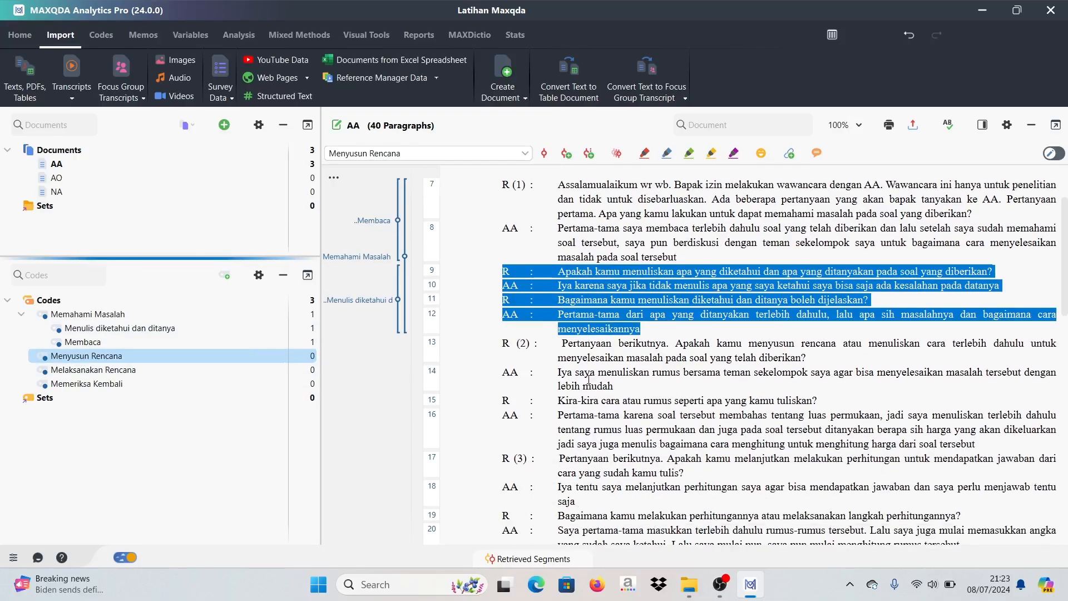
scroll(588, 380, "down", 3)
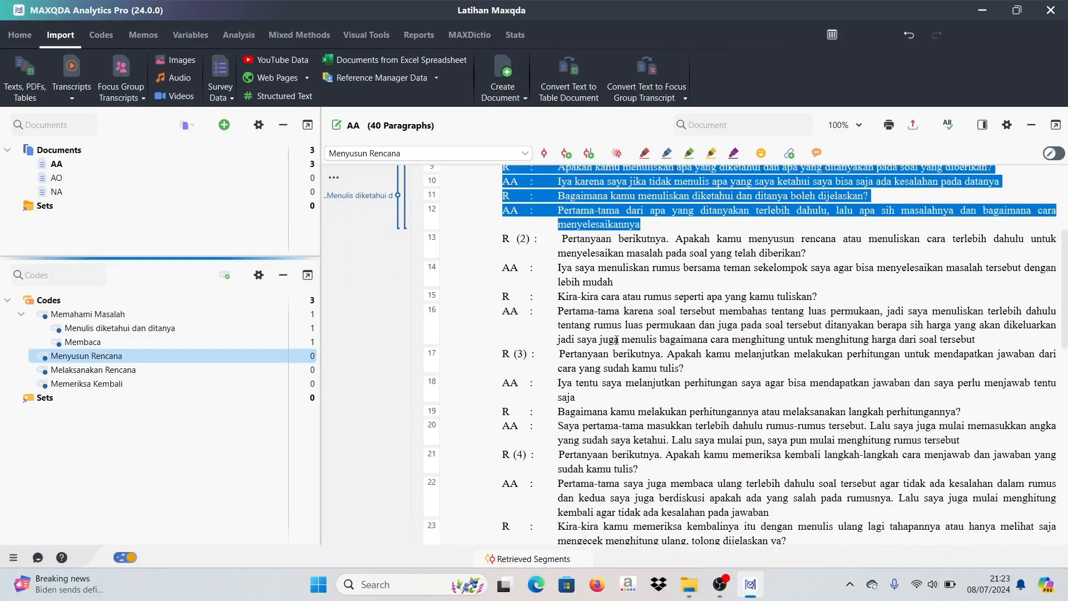
scroll(616, 352, "down", 2)
left_click_drag(560, 269, 680, 269)
left_click(648, 282)
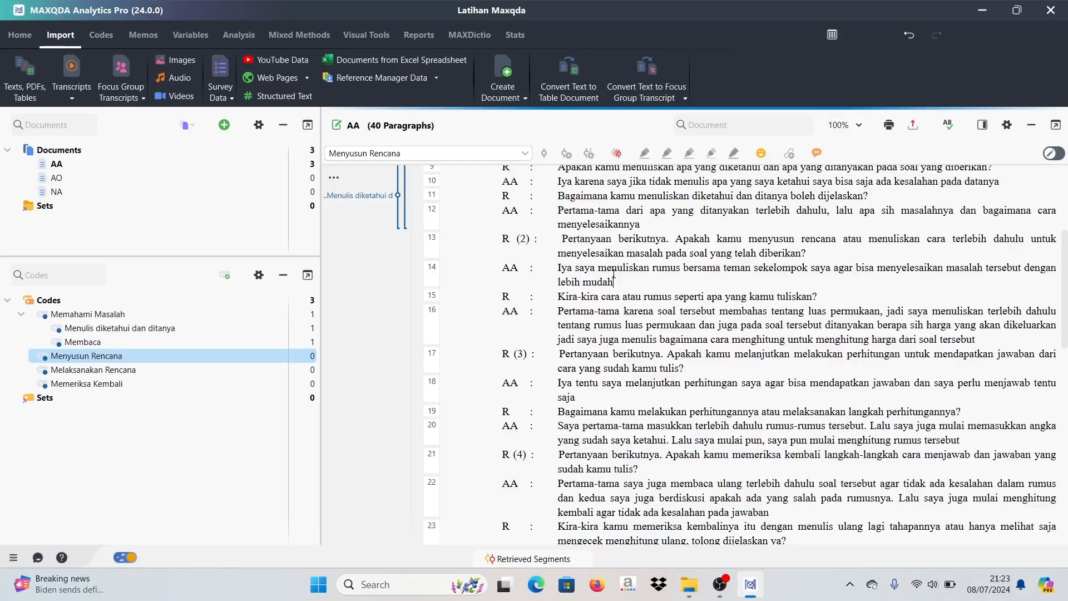
left_click_drag(600, 270, 676, 273)
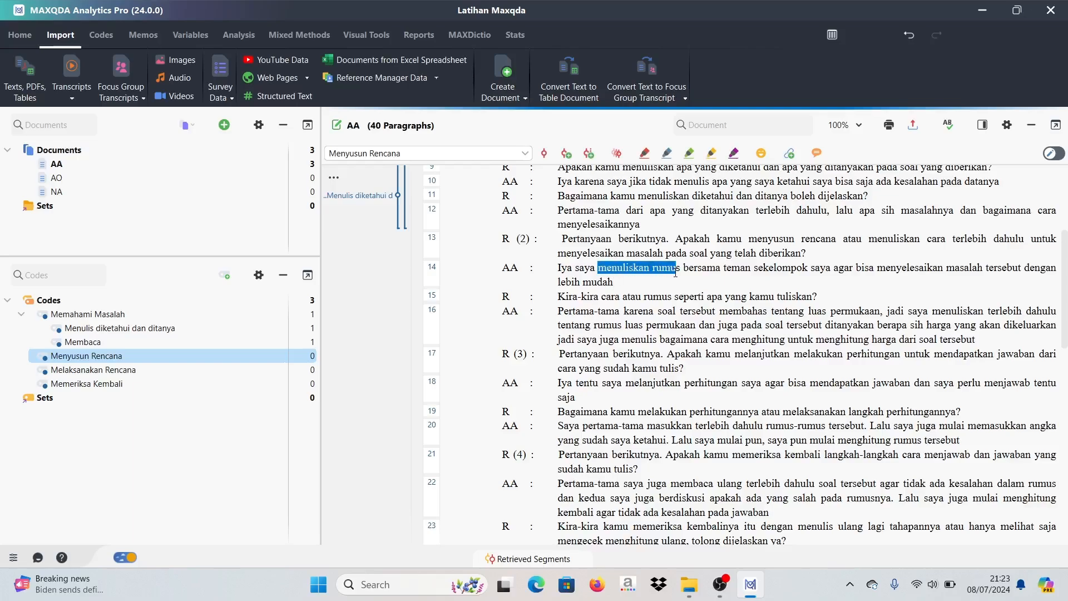
left_click(659, 274)
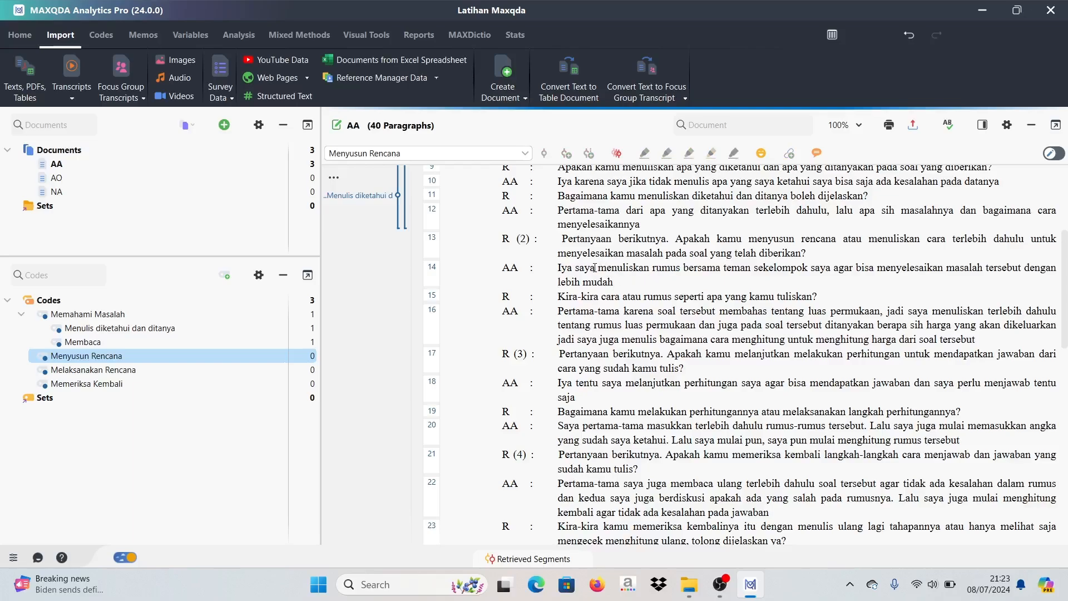
left_click_drag(599, 268, 681, 271)
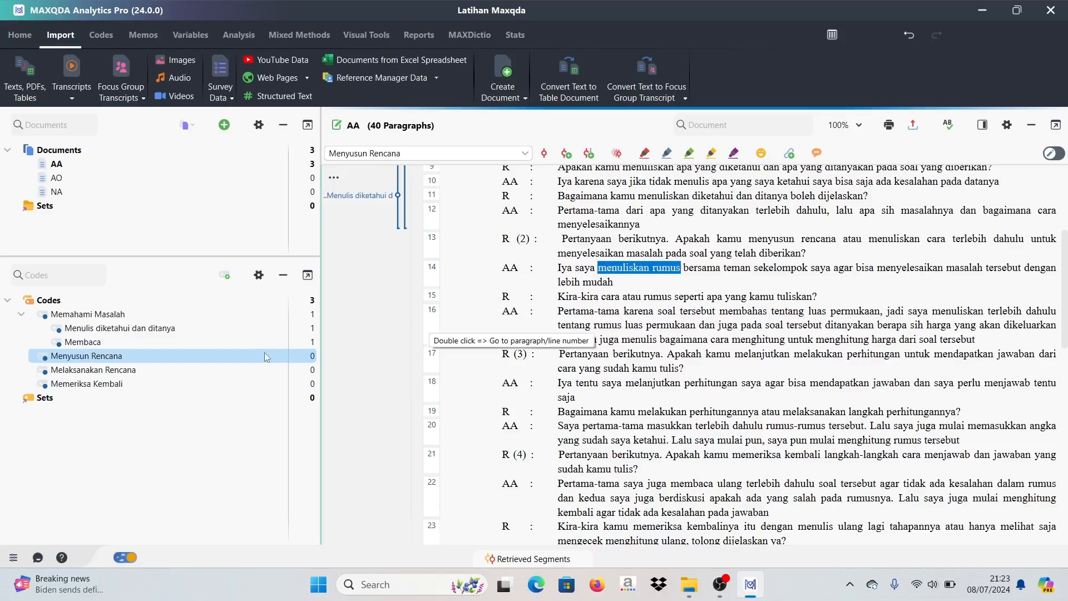
Step: Add a subcode named "Menuliskan Rumus" under the Menyusun Rencana code, keeping the parent code's color
mouse_move(111, 357)
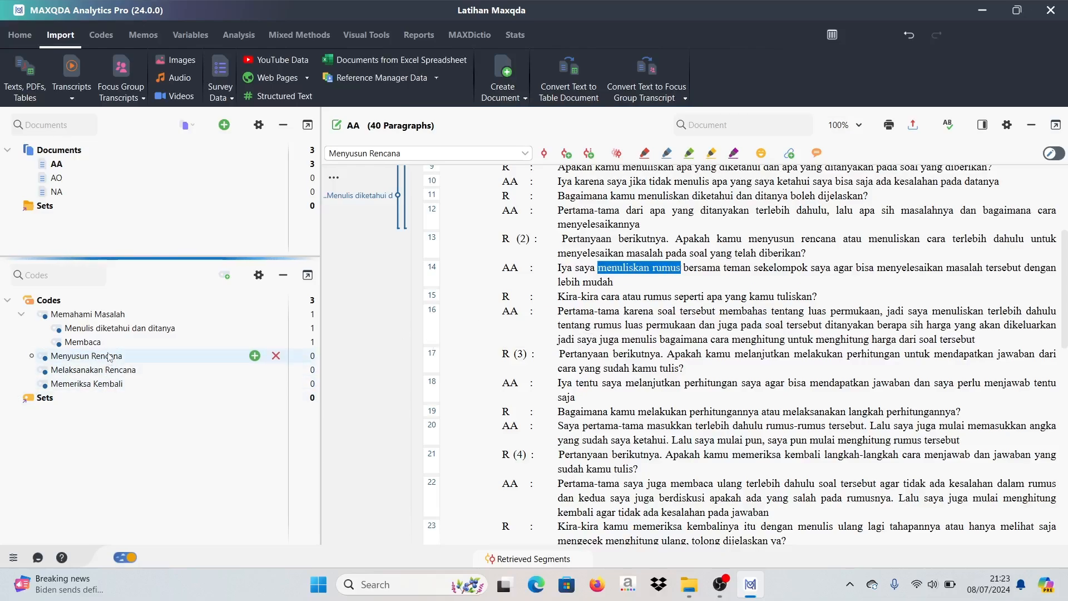
left_click(255, 356)
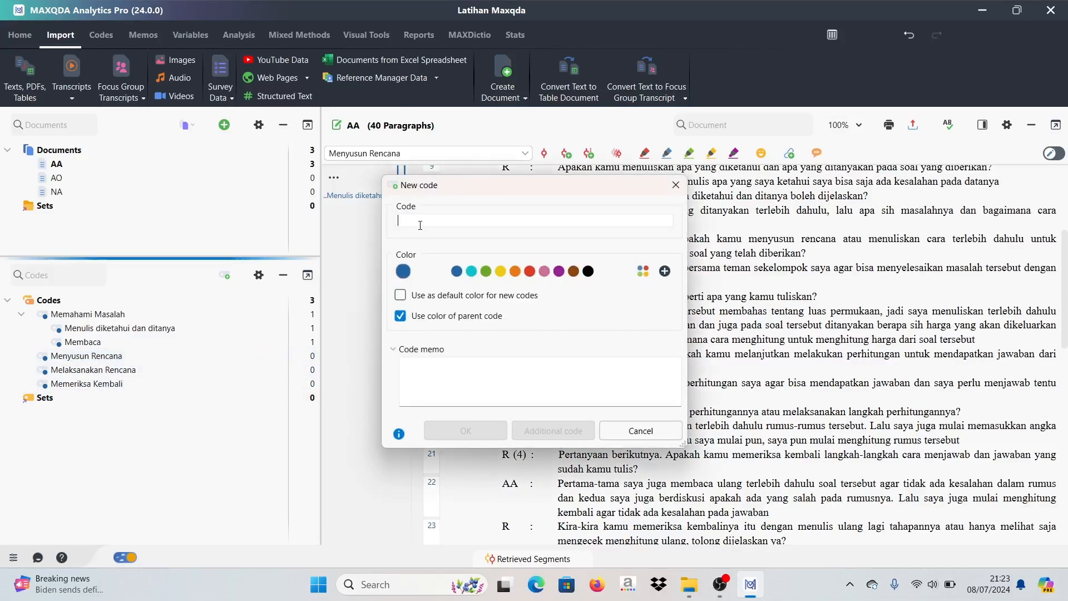
type("Me")
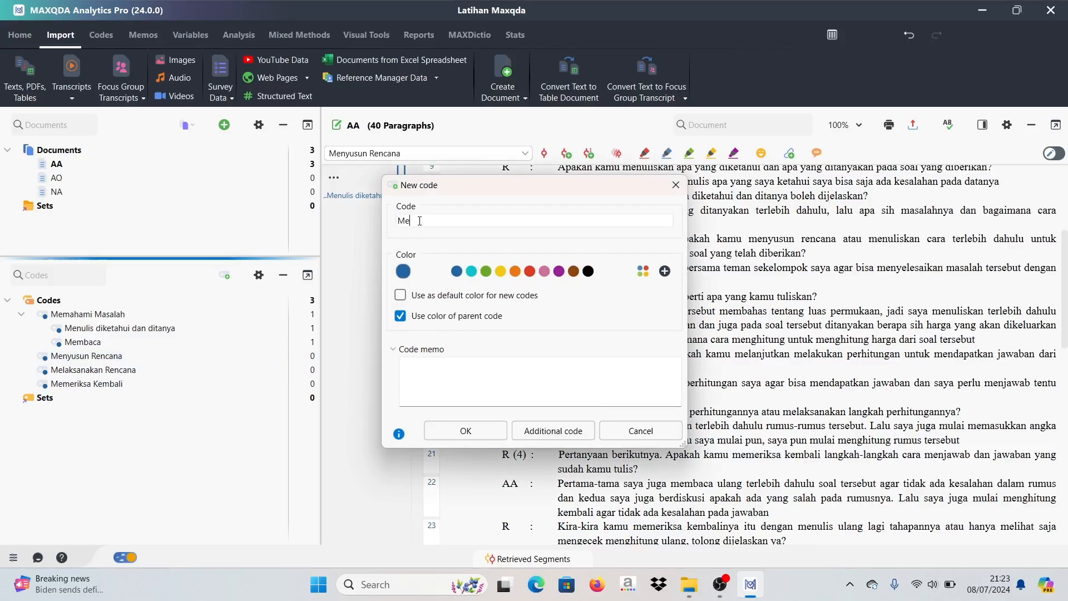
type("nuliskan Rumus")
left_click(473, 428)
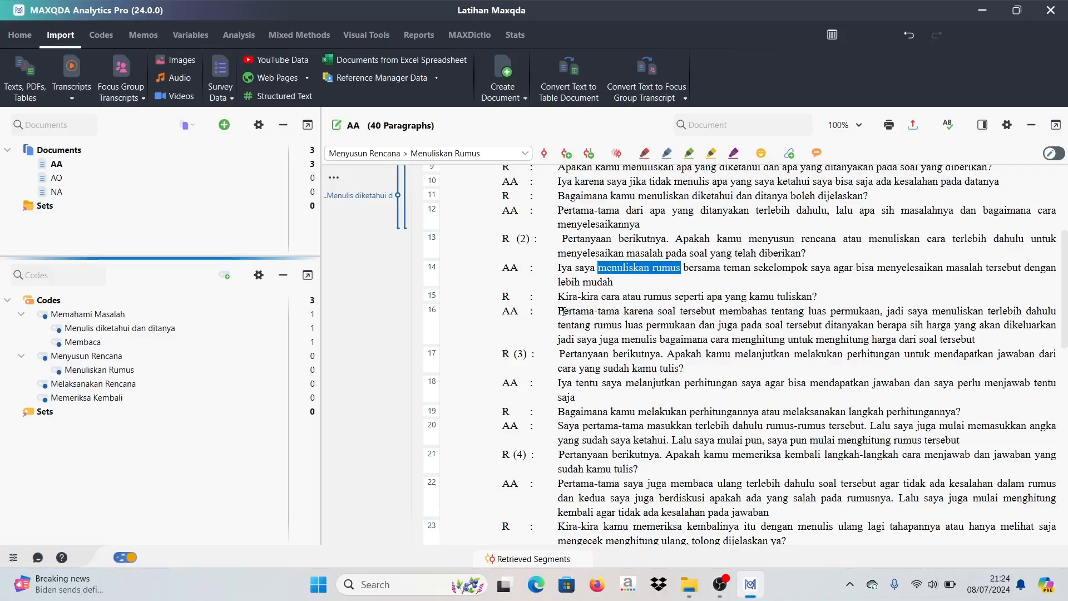
Step: Add a subcode named "Menulis cara menghitung" under the Menyusun Rencana code, based on the answer in paragraph 16
left_click_drag(559, 310, 641, 338)
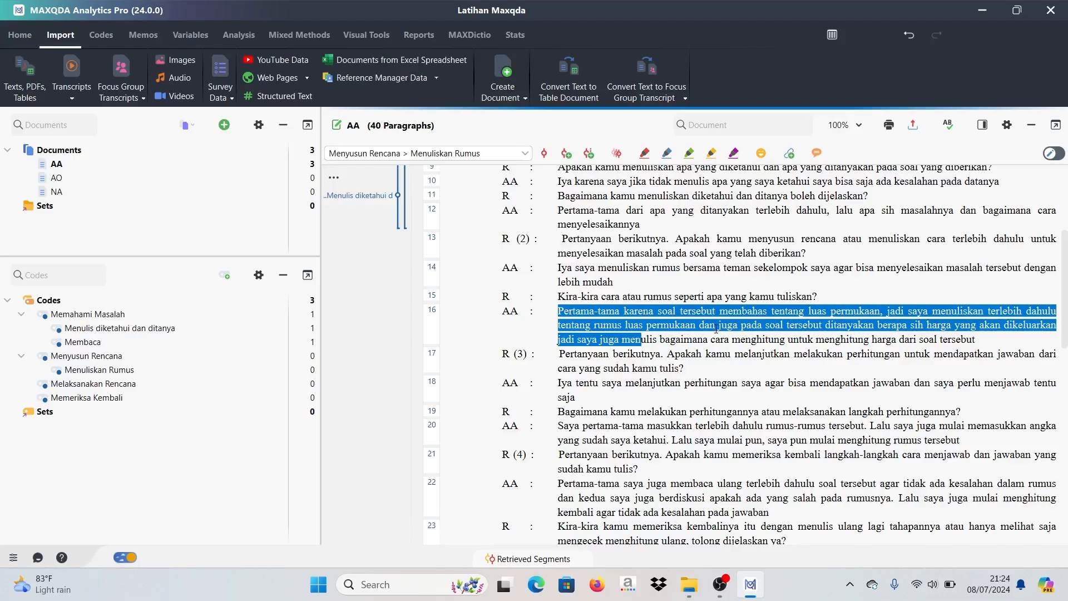
left_click(699, 336)
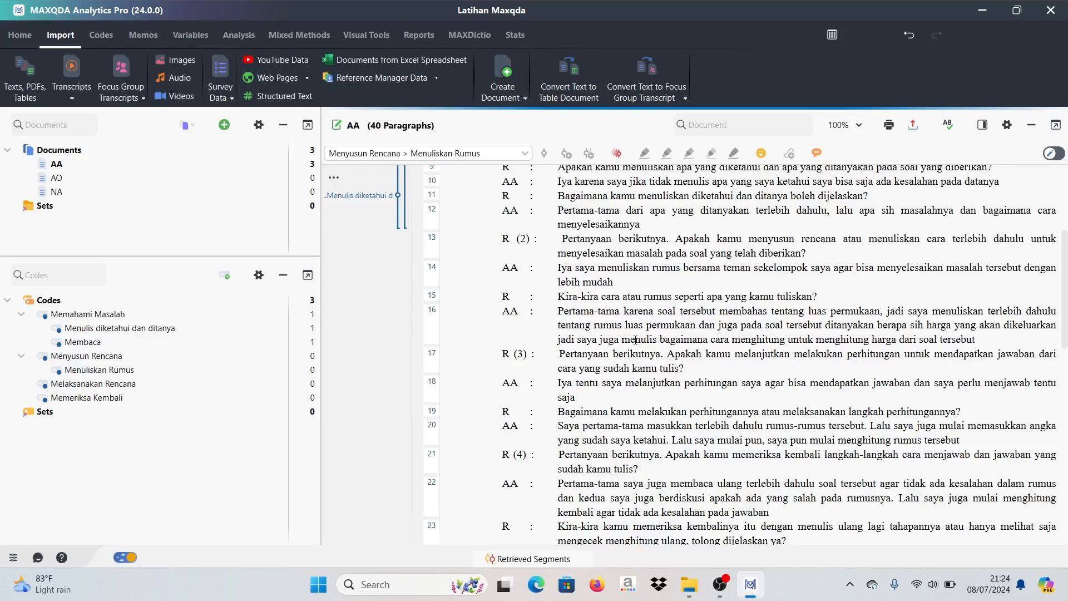
left_click_drag(622, 339, 785, 340)
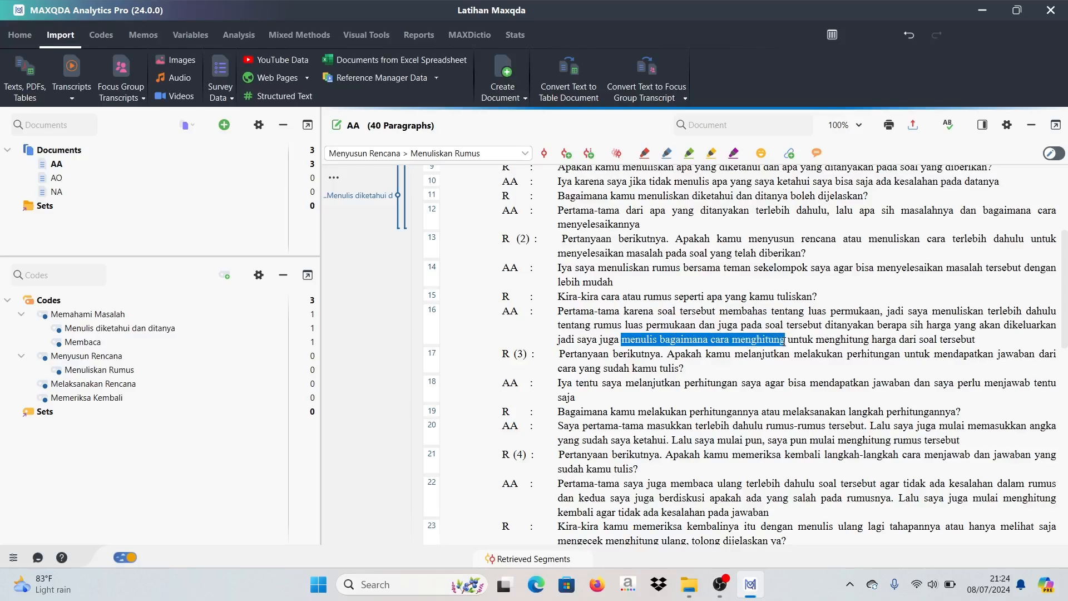
left_click(785, 340)
mouse_move(254, 371)
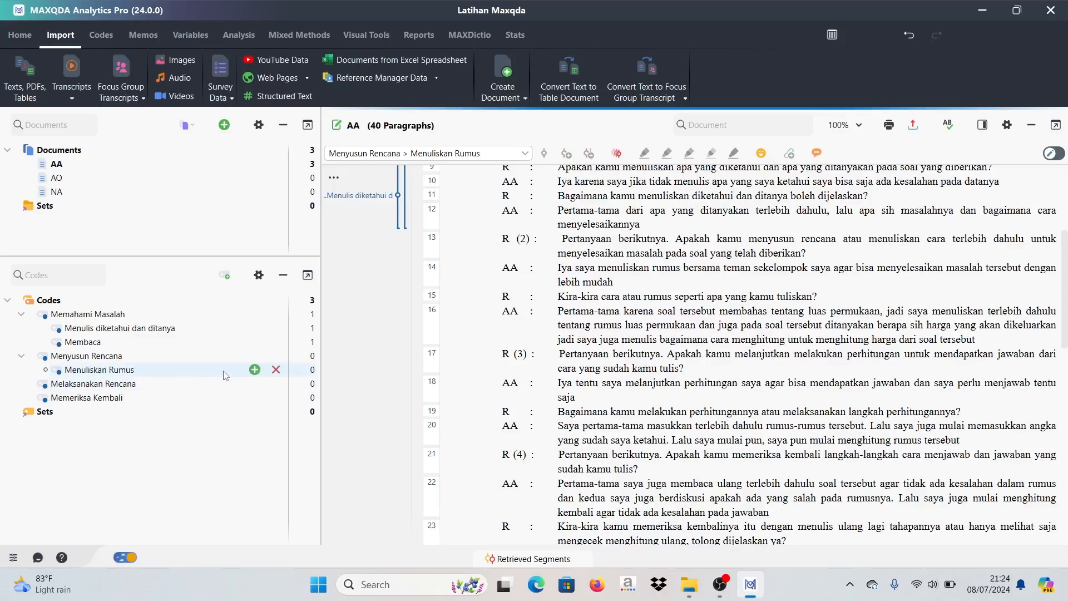
left_click(255, 356)
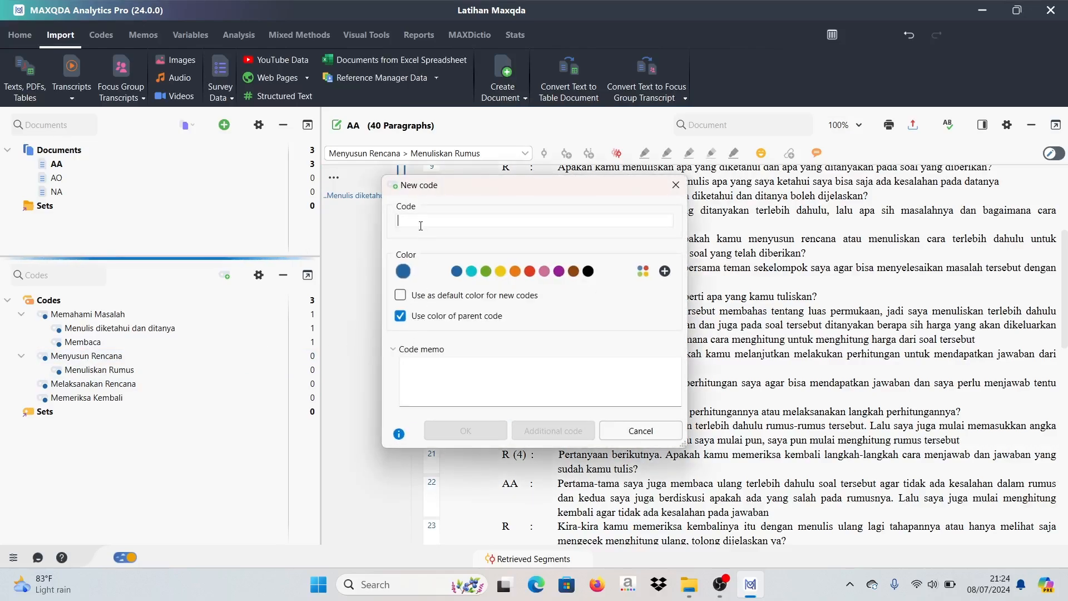
type("Me")
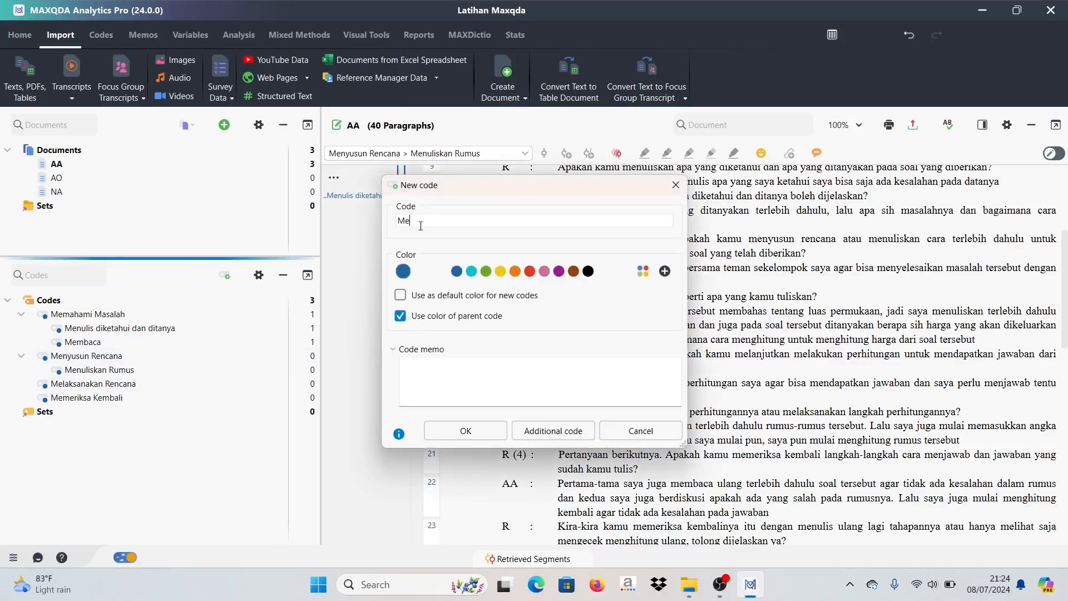
type("nulis cara menghitung")
left_click(466, 432)
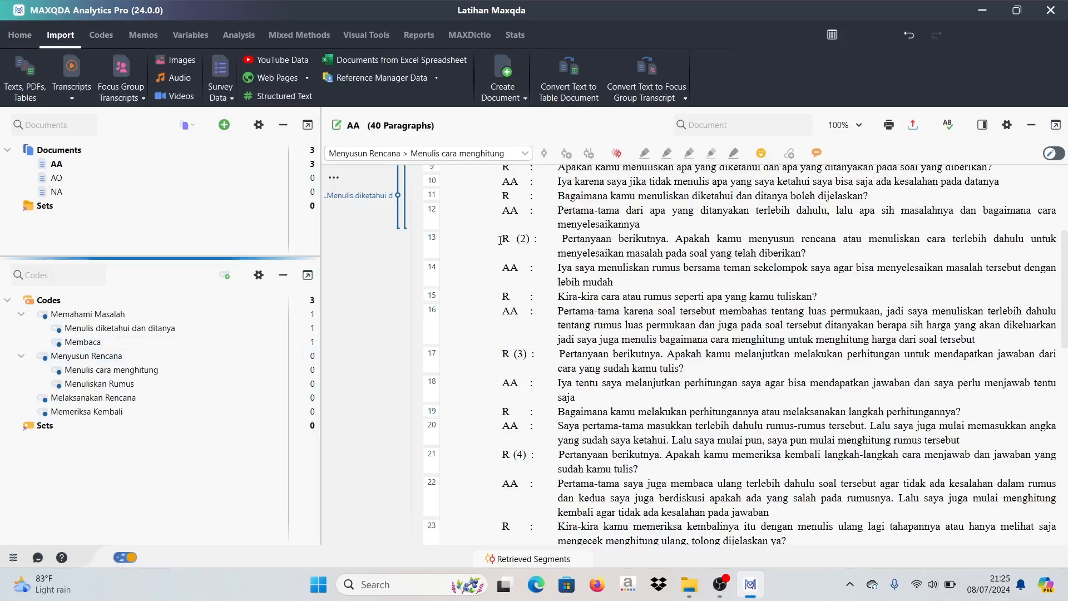
Step: Code paragraphs 13 to 16 with Menyusun Rencana, and paragraphs 13 and 14 with its Menuliskan Rumus subcode
left_click_drag(503, 240, 999, 336)
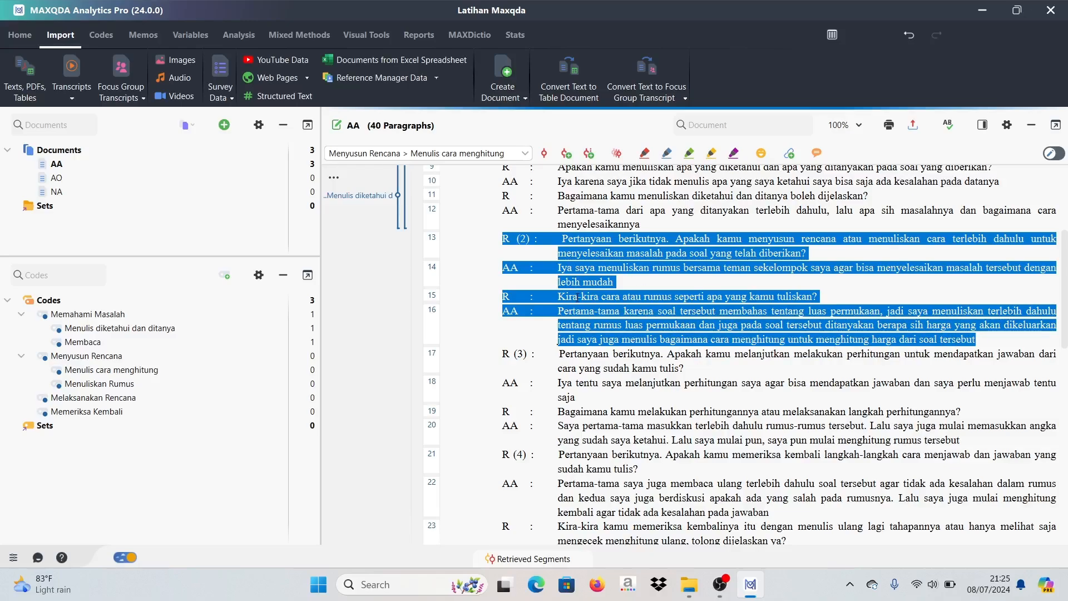
left_click_drag(600, 313, 134, 359)
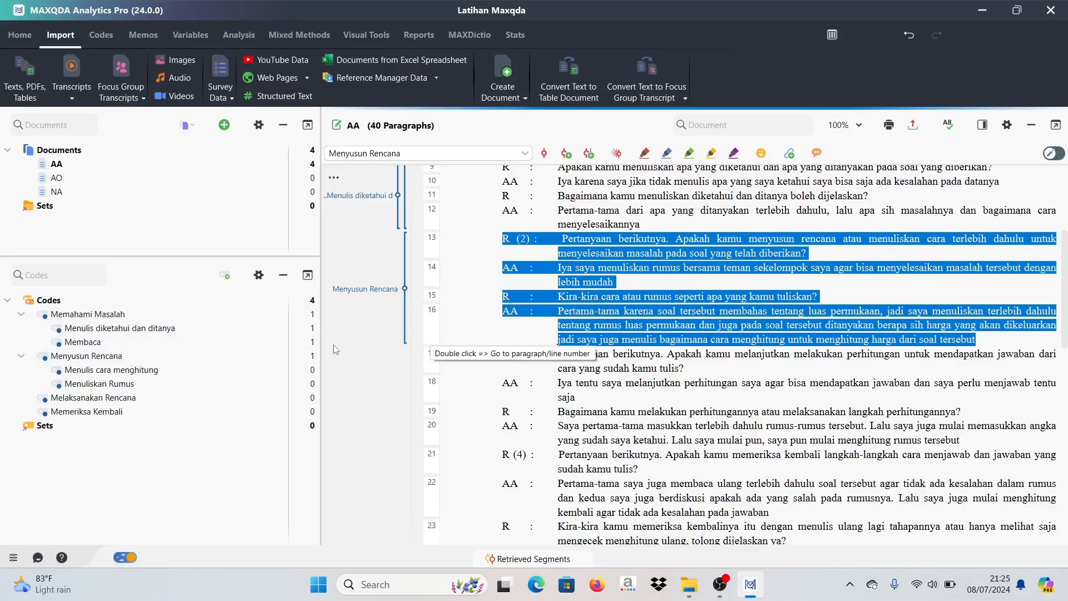
left_click(638, 336)
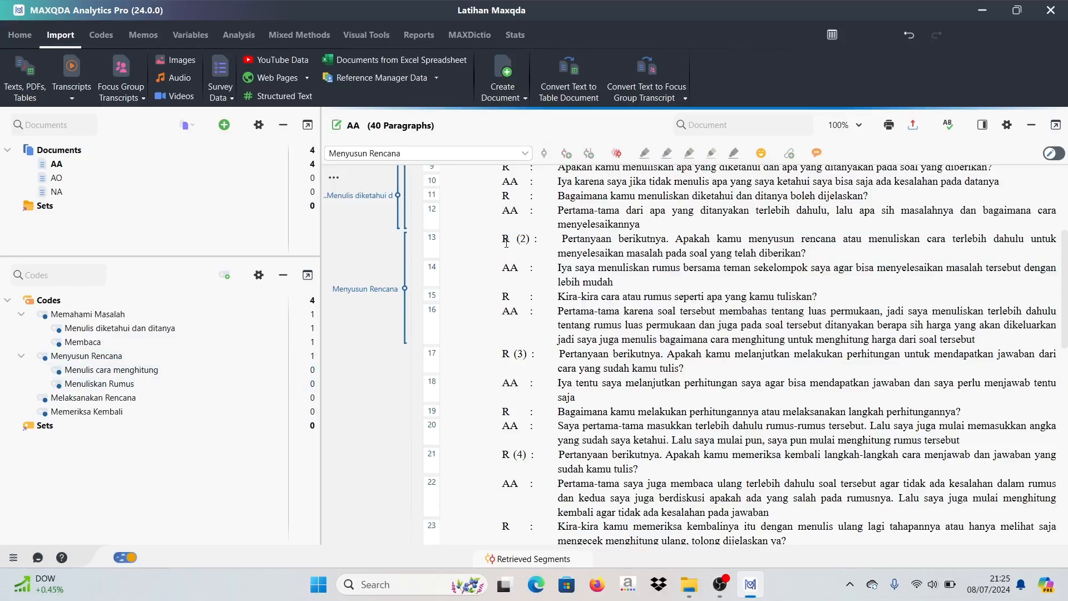
left_click_drag(506, 243, 127, 385)
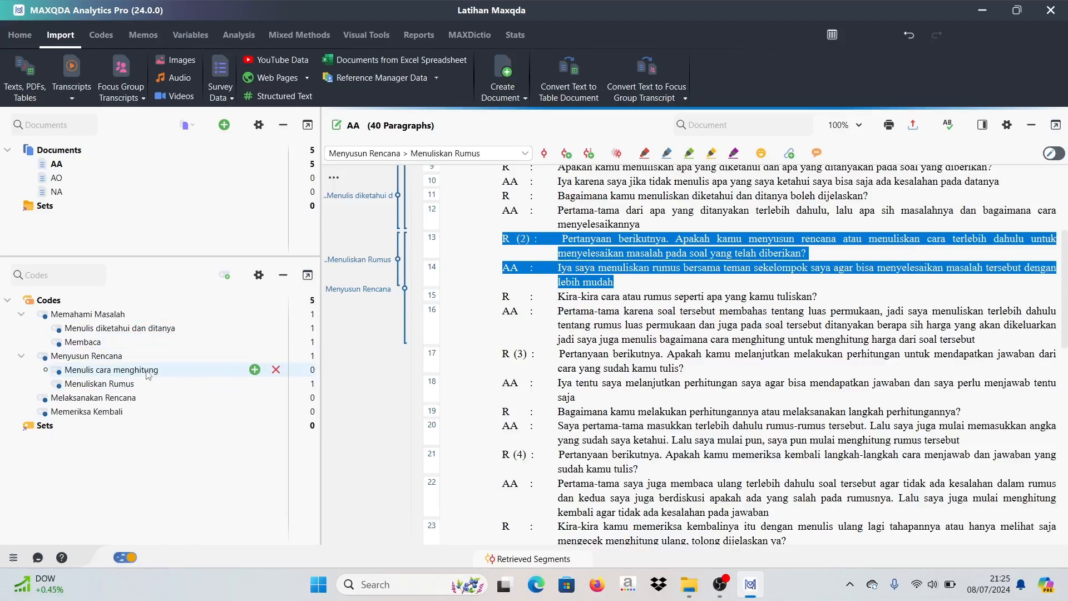
Step: Code paragraphs 15 and 16, the question and answer on the method or formula written, with the Menulis cara menghitung subcode
left_click(538, 306)
left_click_drag(503, 298, 1001, 340)
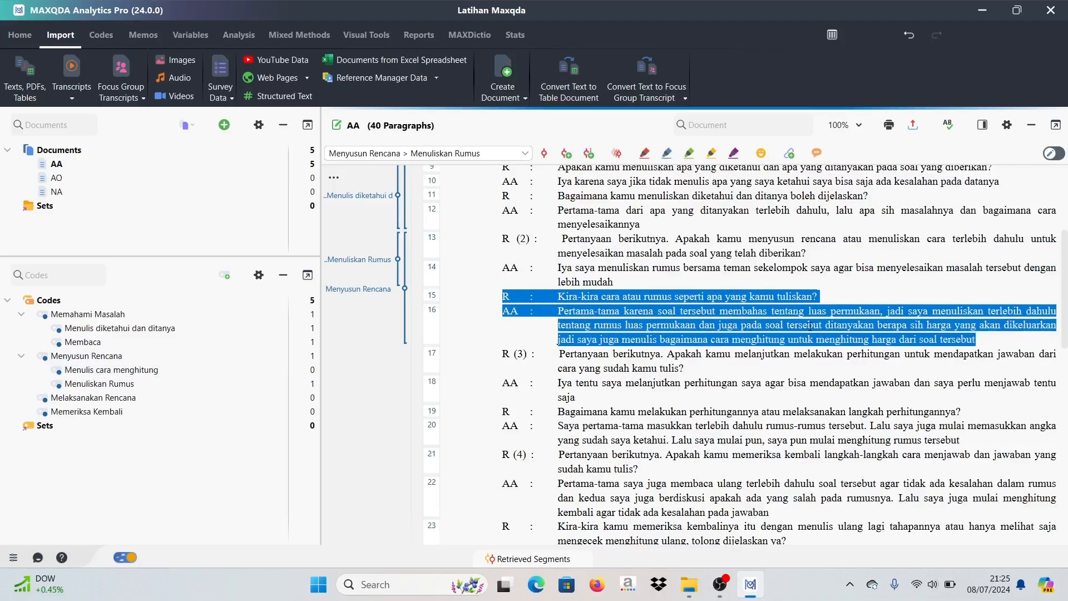
left_click_drag(790, 327, 178, 374)
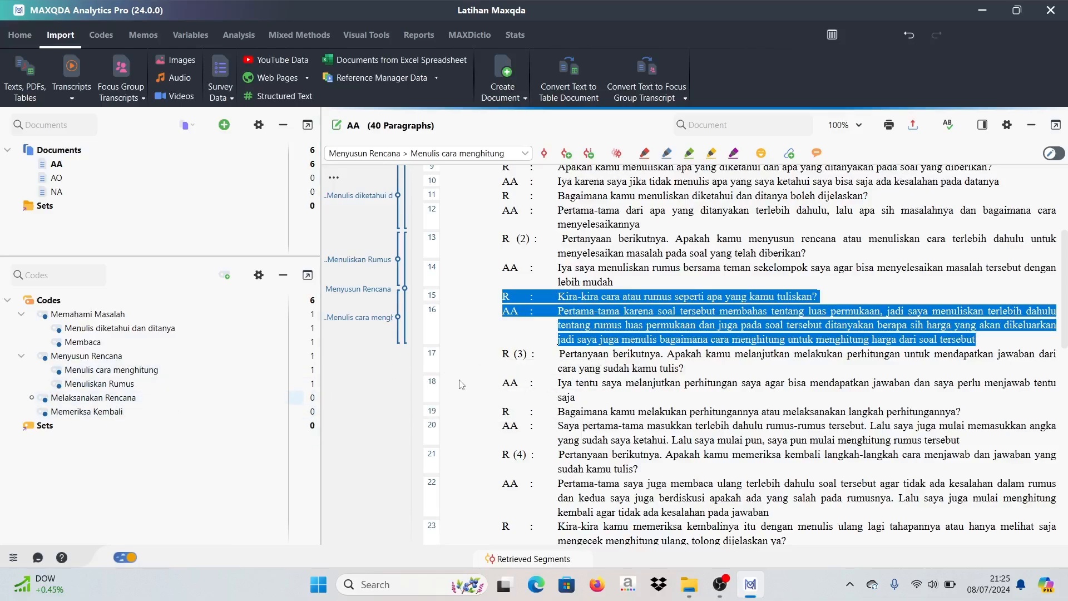
Step: Add a subcode named "Memasukkan Rumus dan Angka" under the Melaksanakan Rencana code, based on the answer in paragraph 20
scroll(564, 362, "down", 1)
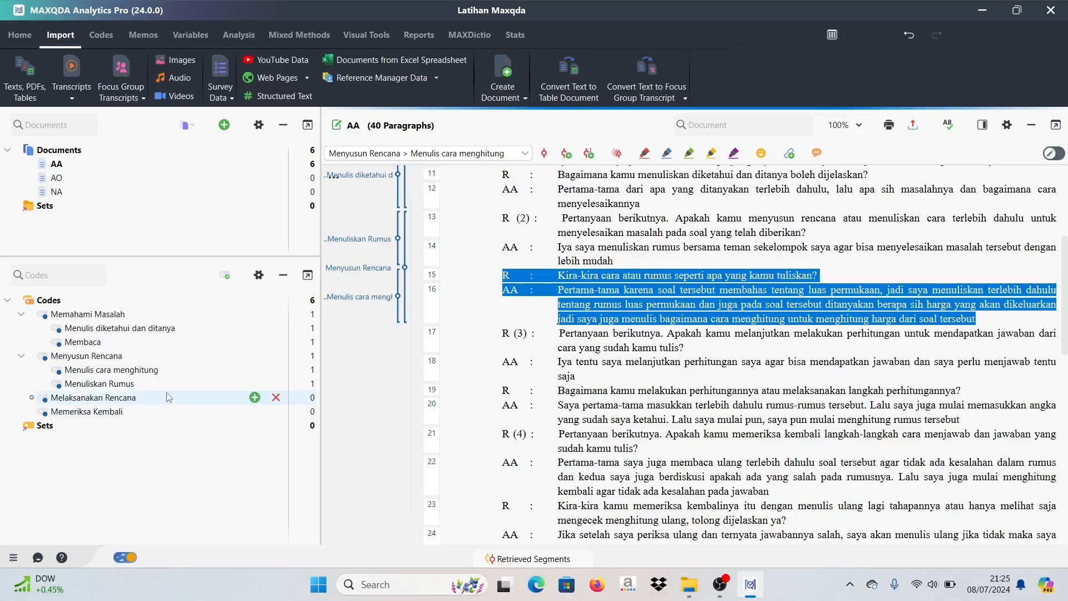
scroll(609, 350, "down", 1)
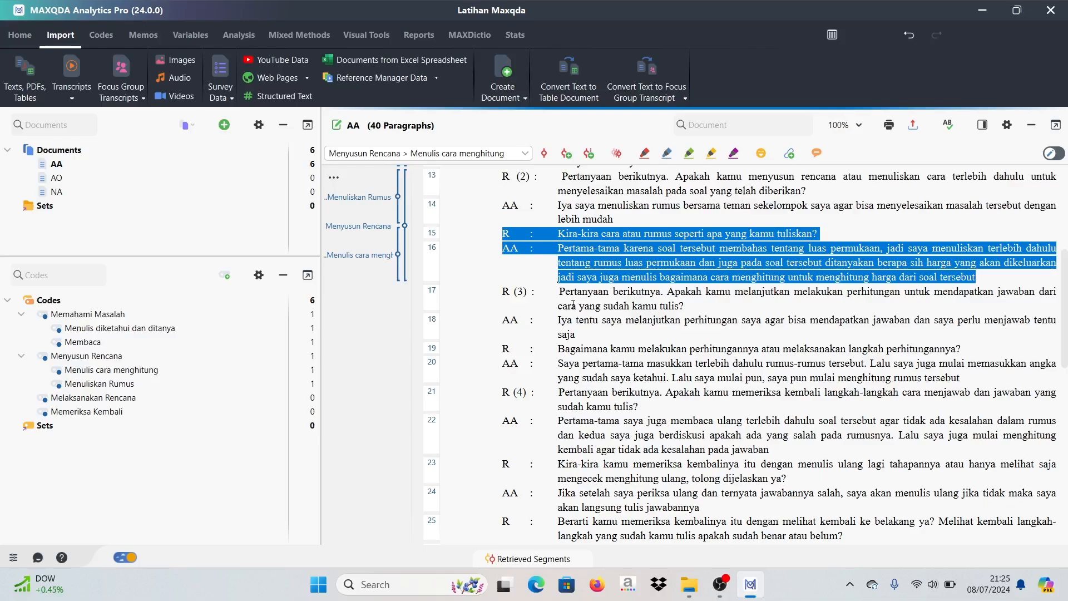
scroll(556, 289, "down", 1)
left_click(583, 273)
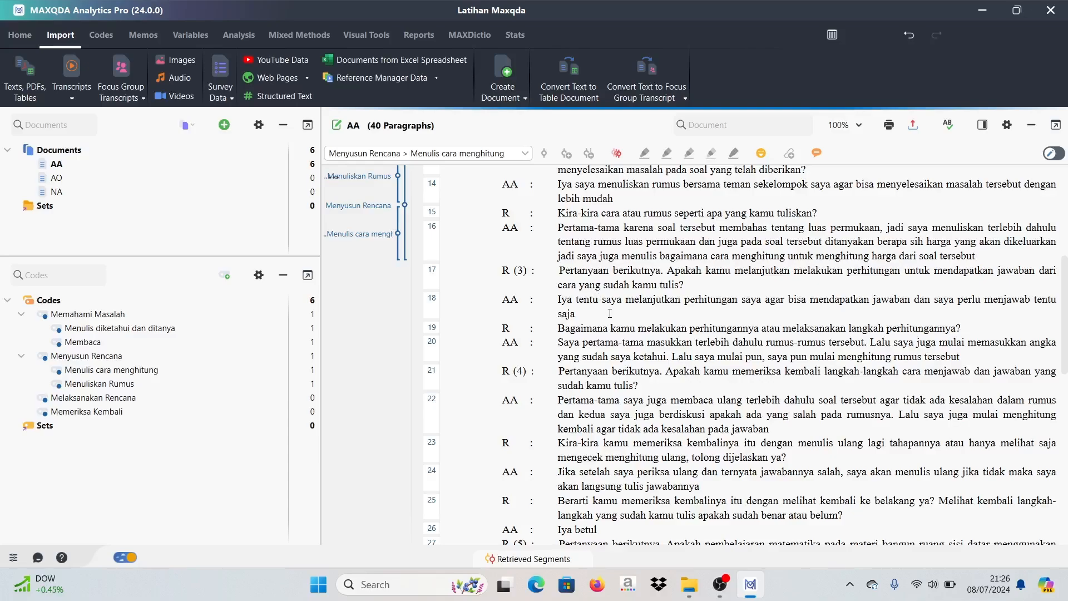
scroll(608, 301, "down", 1)
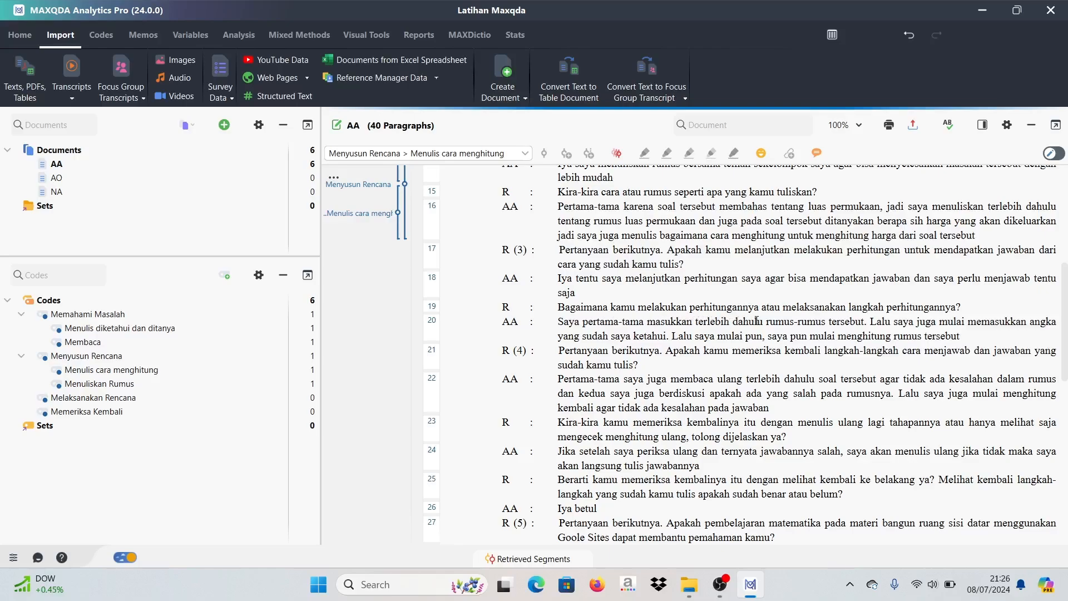
left_click_drag(658, 322, 872, 322)
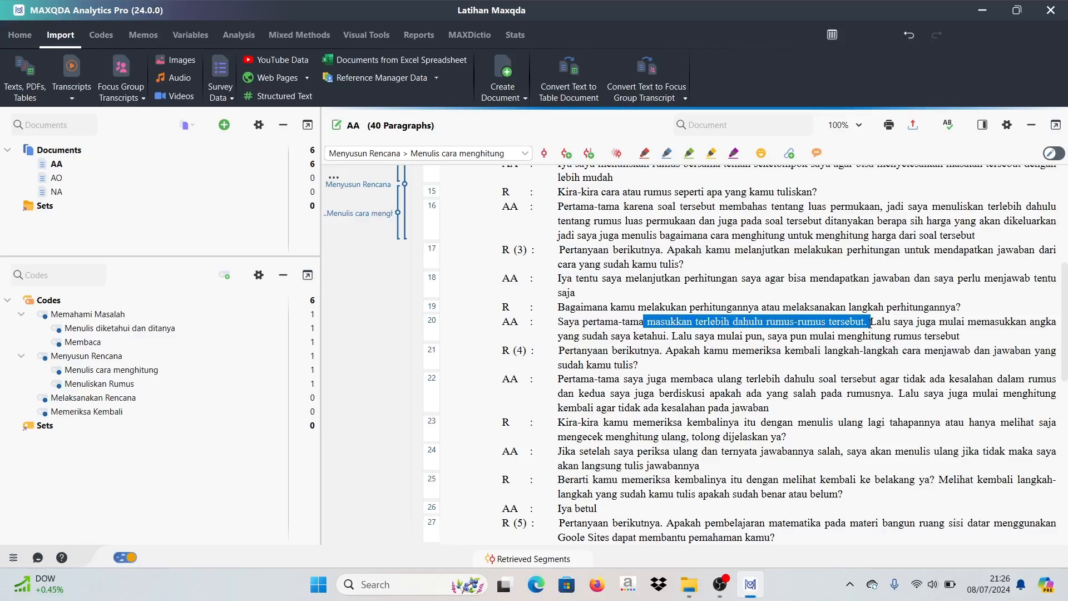
left_click_drag(969, 321, 1051, 317)
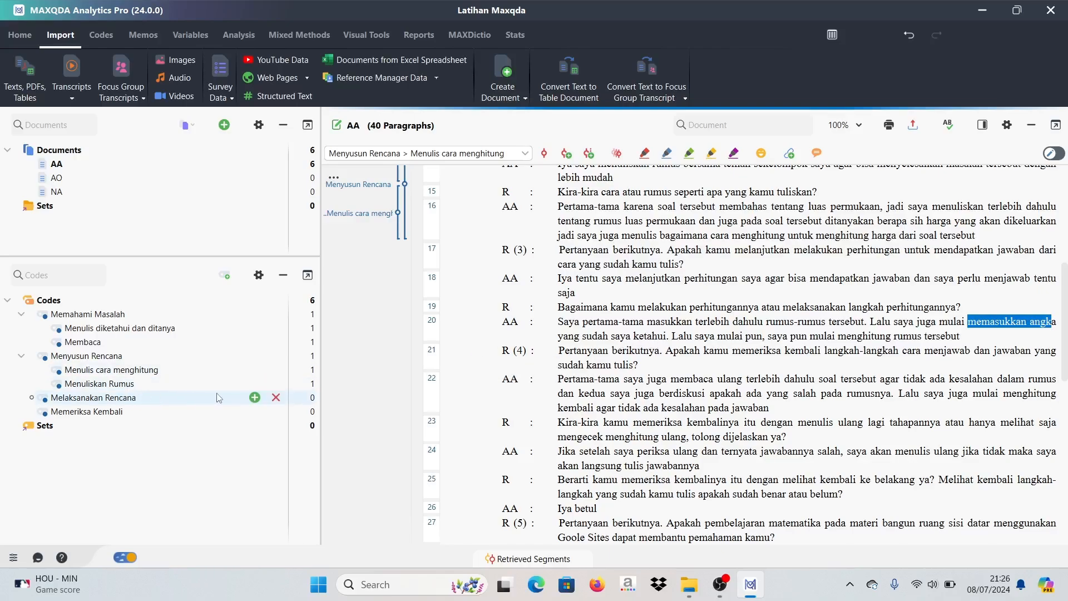
left_click(256, 398)
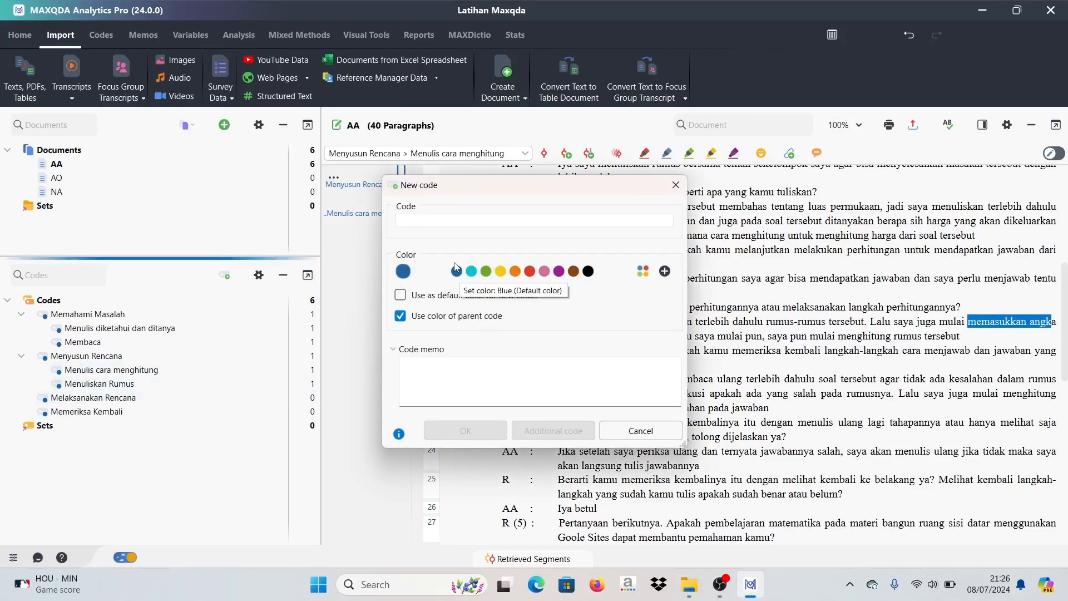
type("M")
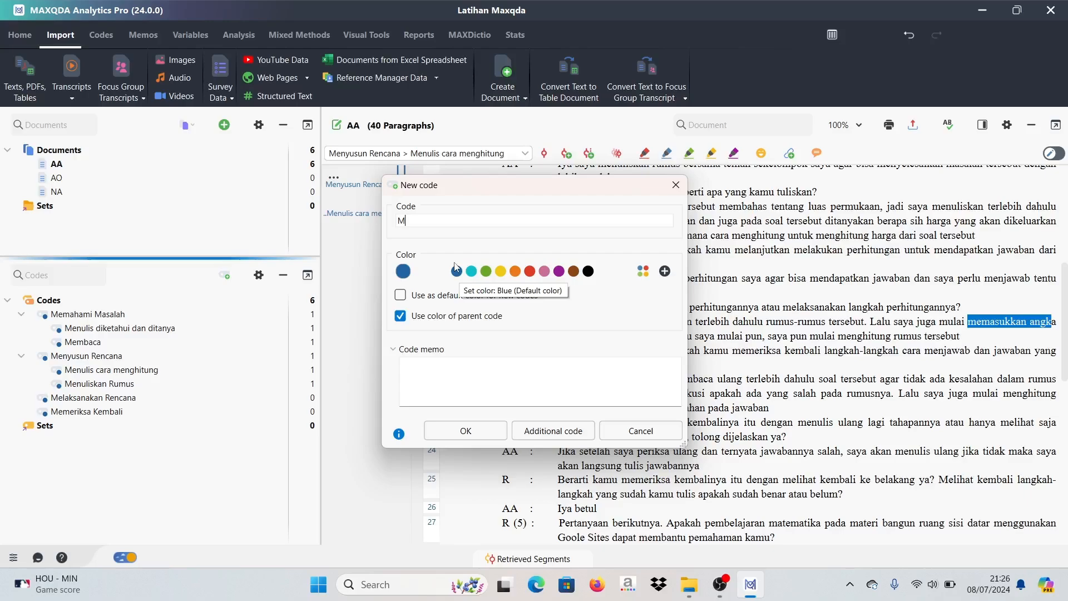
type("emasukkan Rumus")
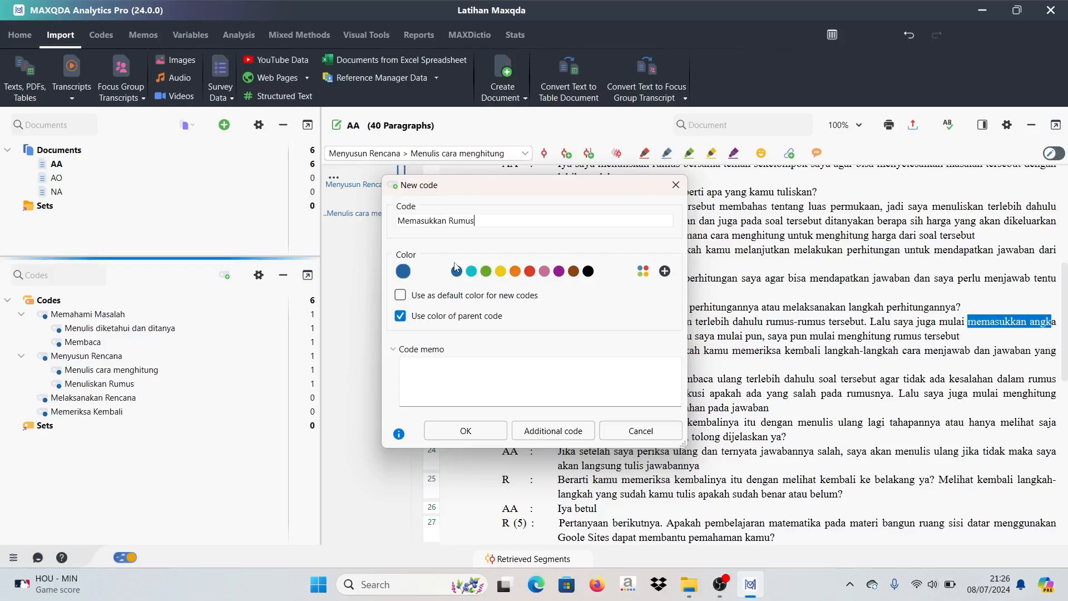
type(" dan Angka")
left_click(482, 429)
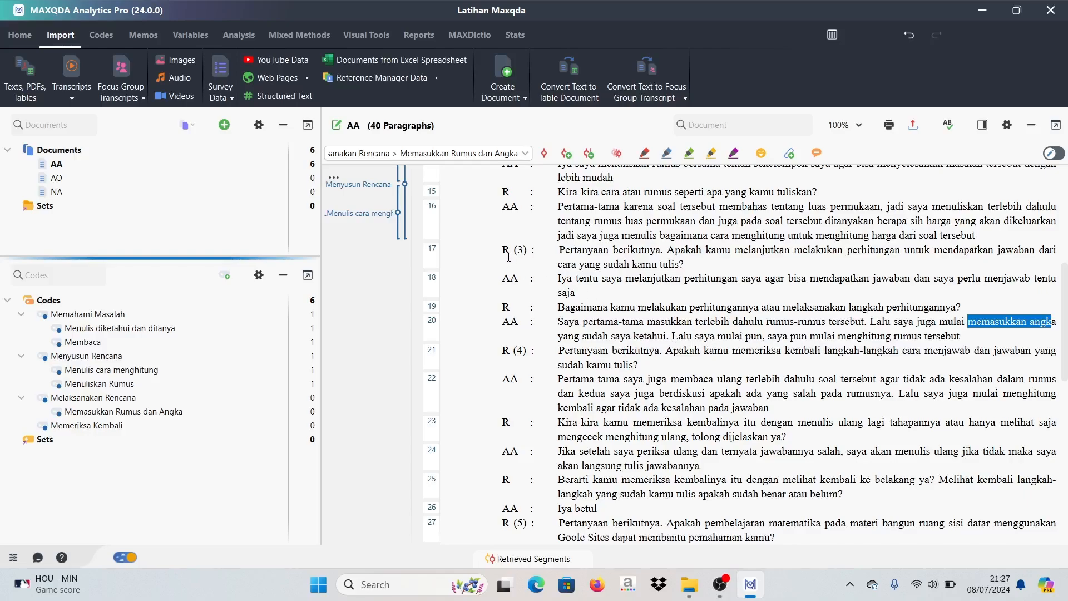
Step: Code paragraphs 17 to 20 with Melaksanakan Rencana, and paragraphs 19 and 20 with its Memasukkan Rumus dan Angka subcode
left_click_drag(502, 250, 977, 334)
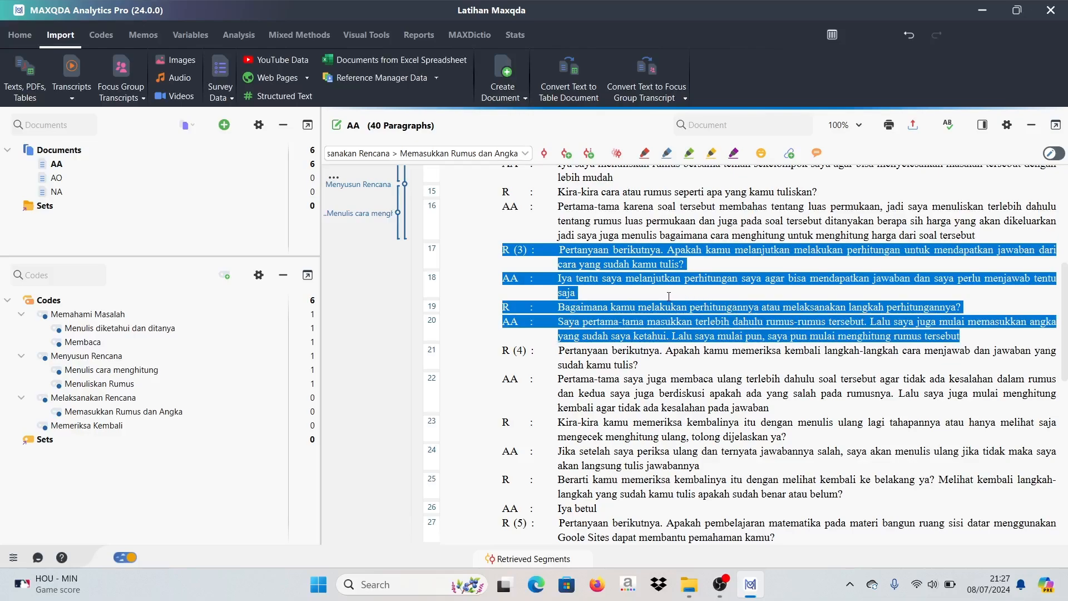
left_click_drag(589, 269, 151, 399)
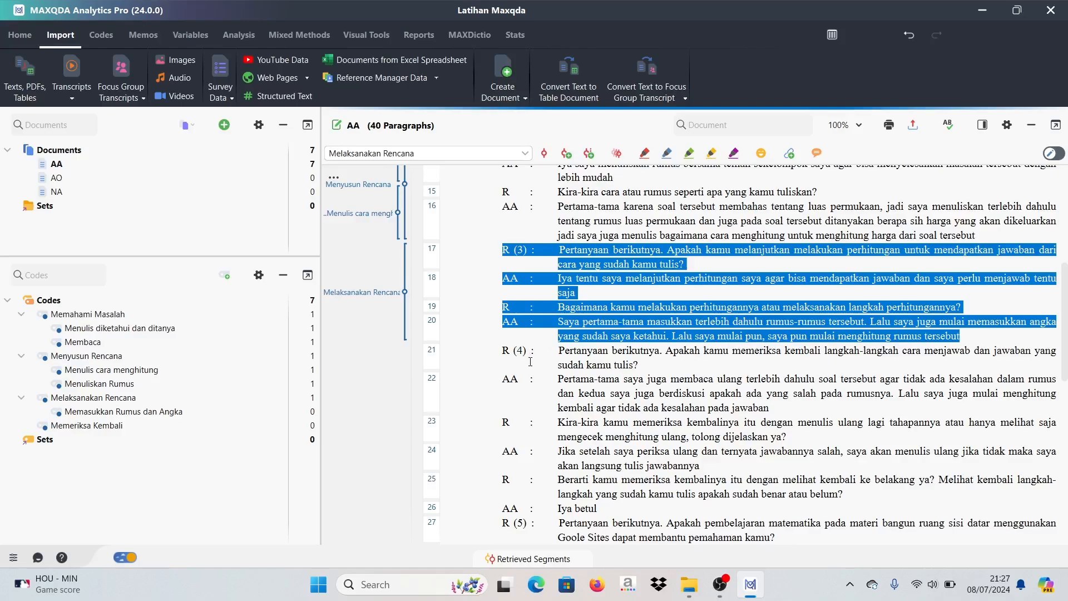
left_click(676, 320)
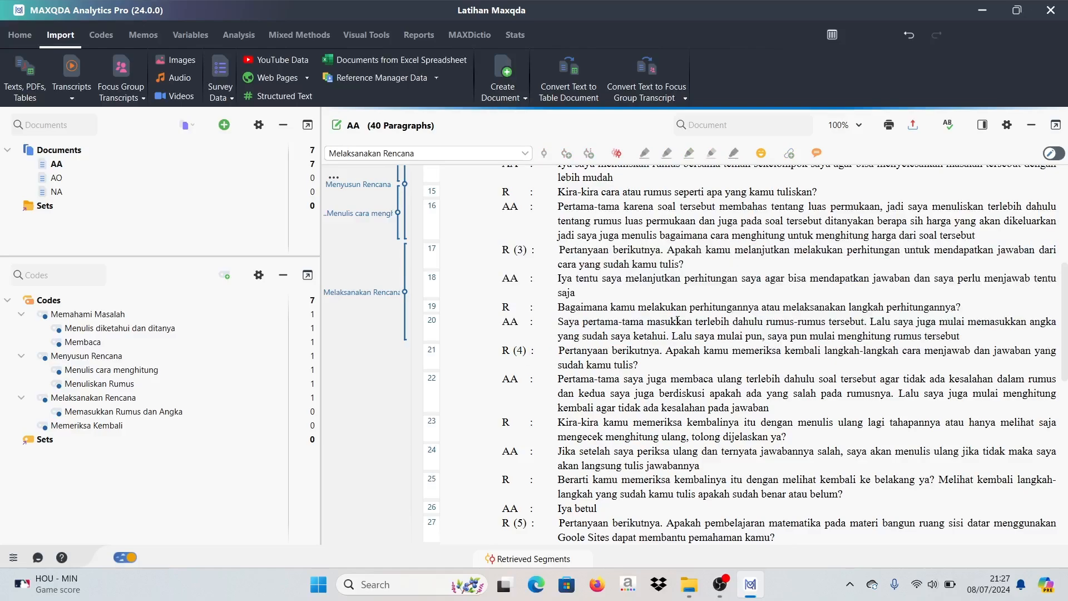
left_click_drag(502, 305, 1012, 334)
left_click_drag(861, 321, 148, 411)
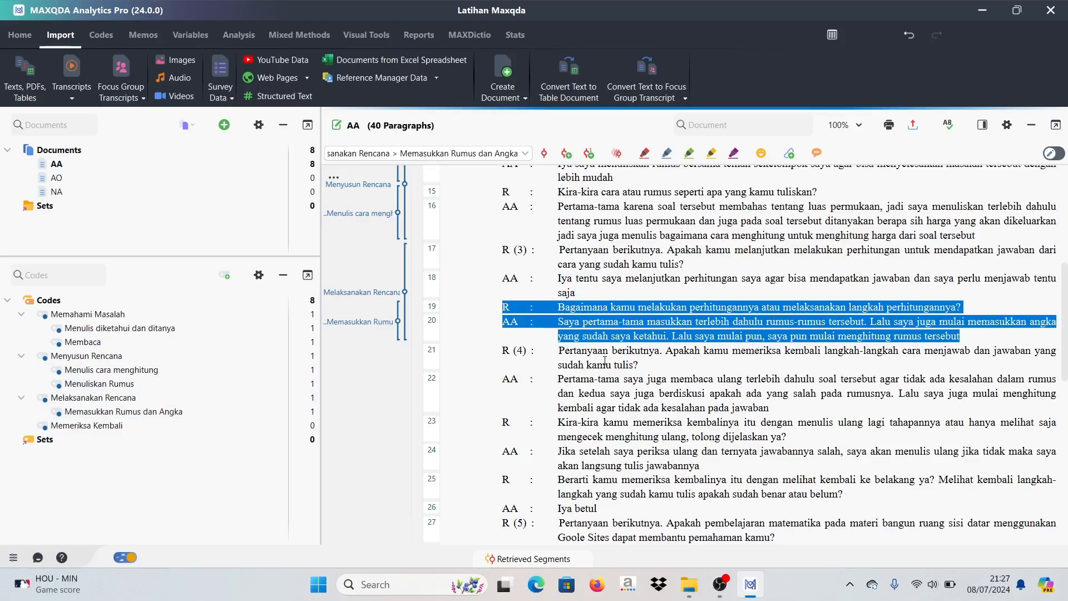
Step: Add a subcode named "Membaca ulang soal" under the Memeriksa Kembali code, based on the answer in paragraph 22
scroll(367, 396, "down", 1)
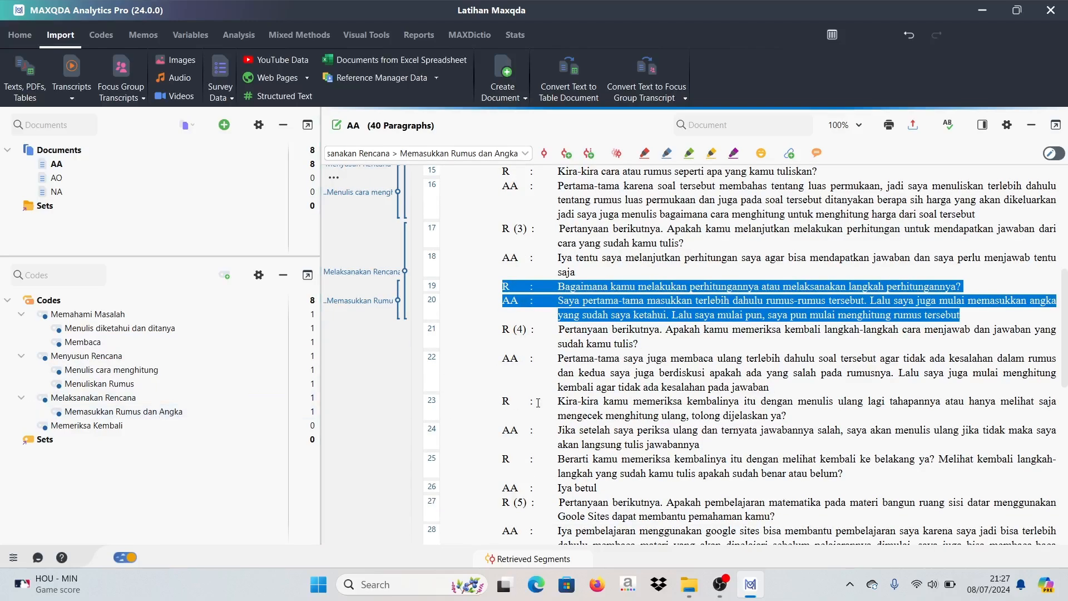
left_click(604, 354)
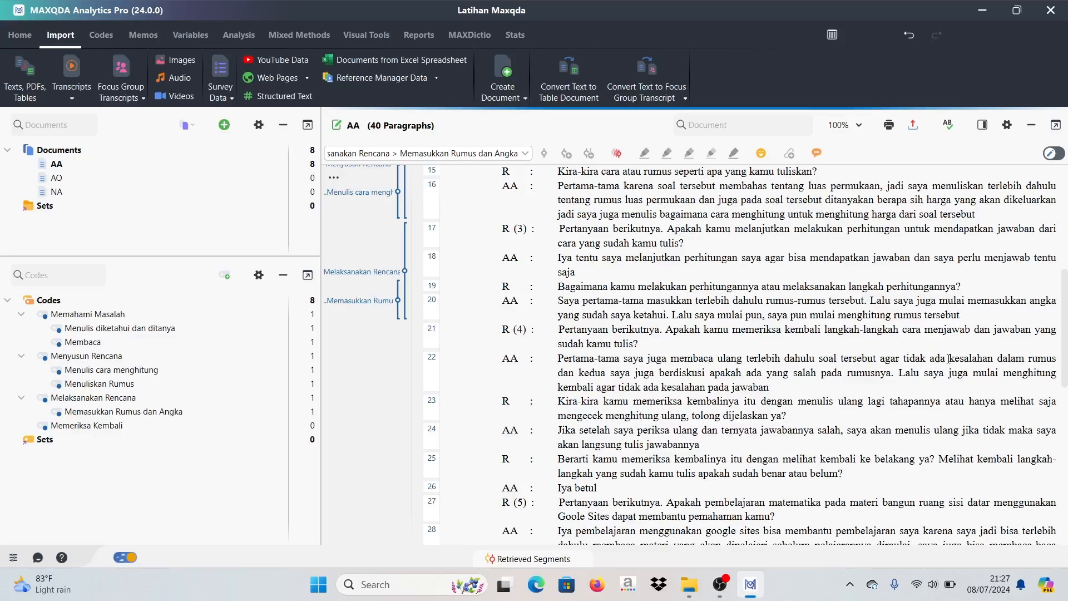
left_click_drag(672, 359, 854, 358)
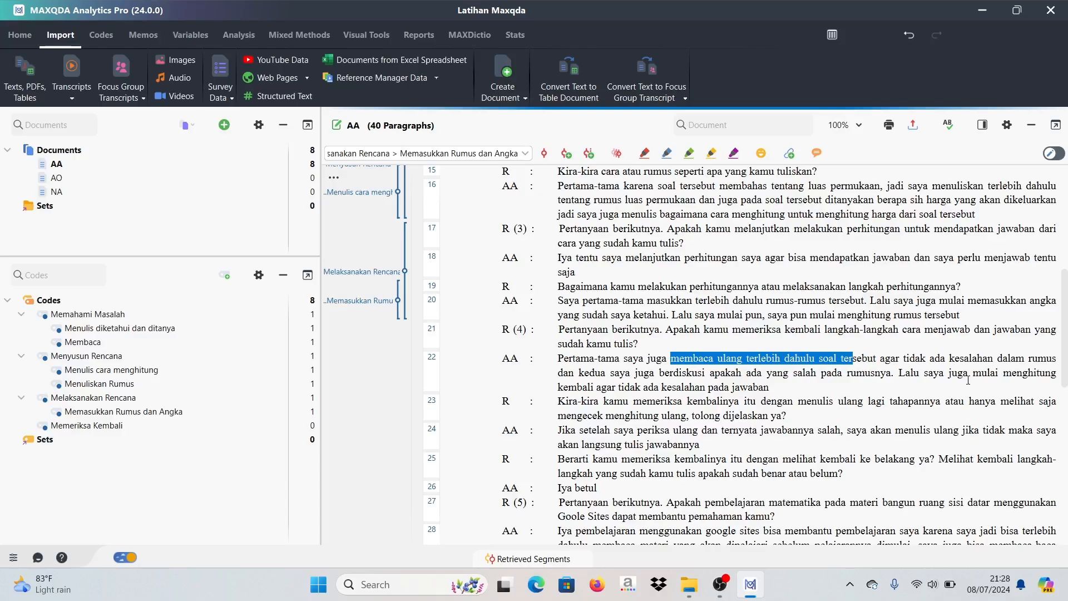
left_click(94, 428)
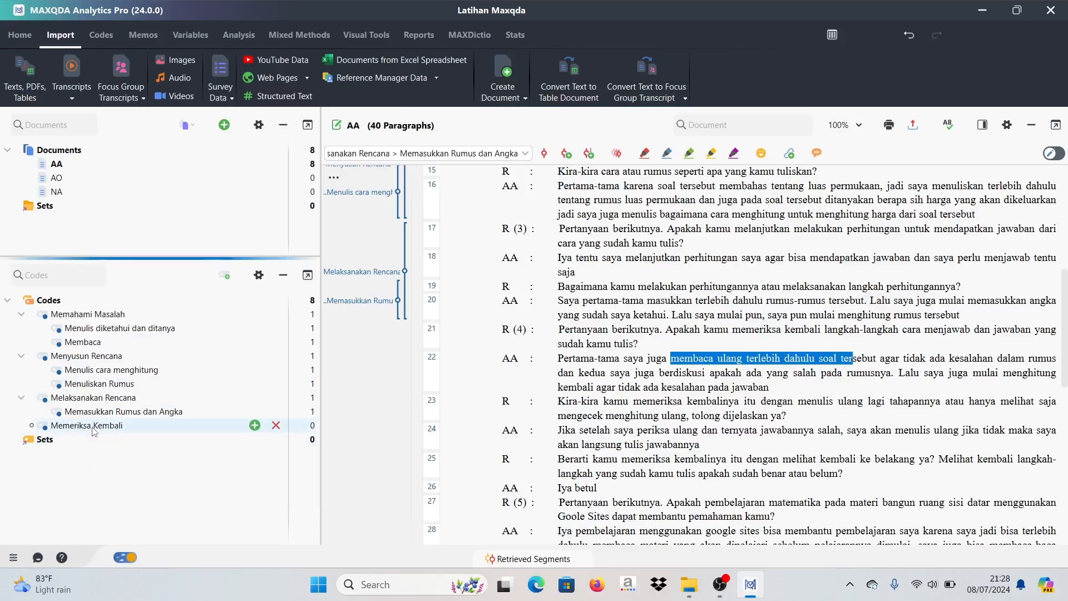
left_click(255, 424)
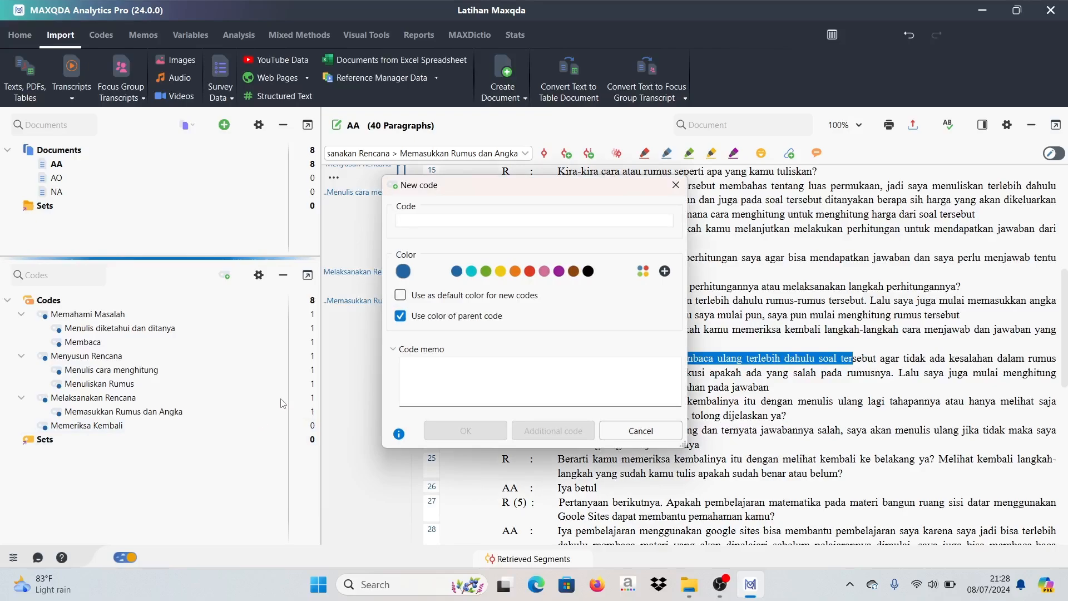
type("Men")
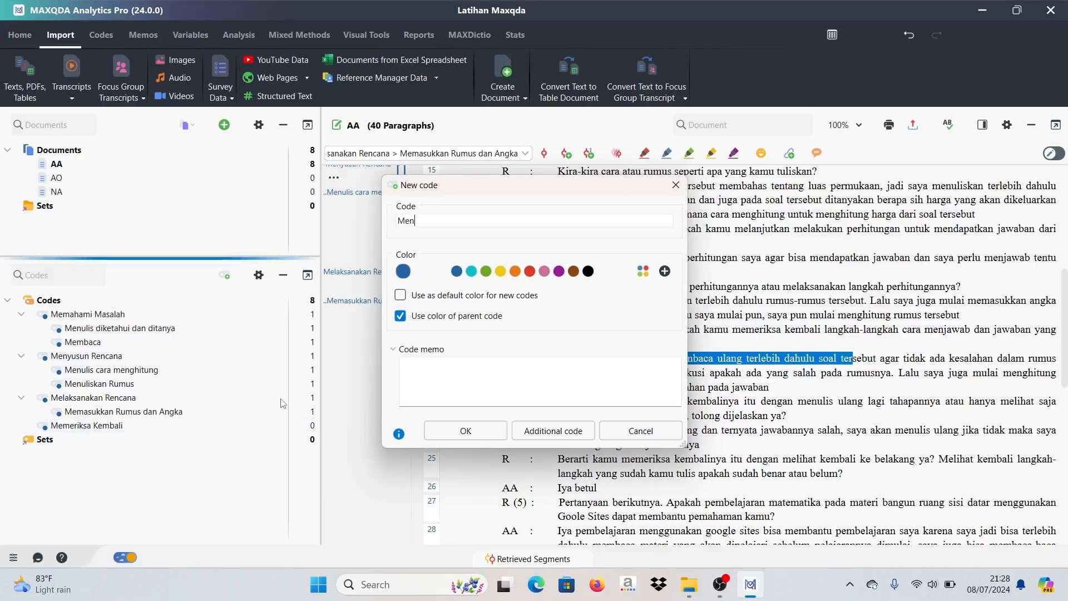
type("mbaca ulang soal")
left_click(454, 435)
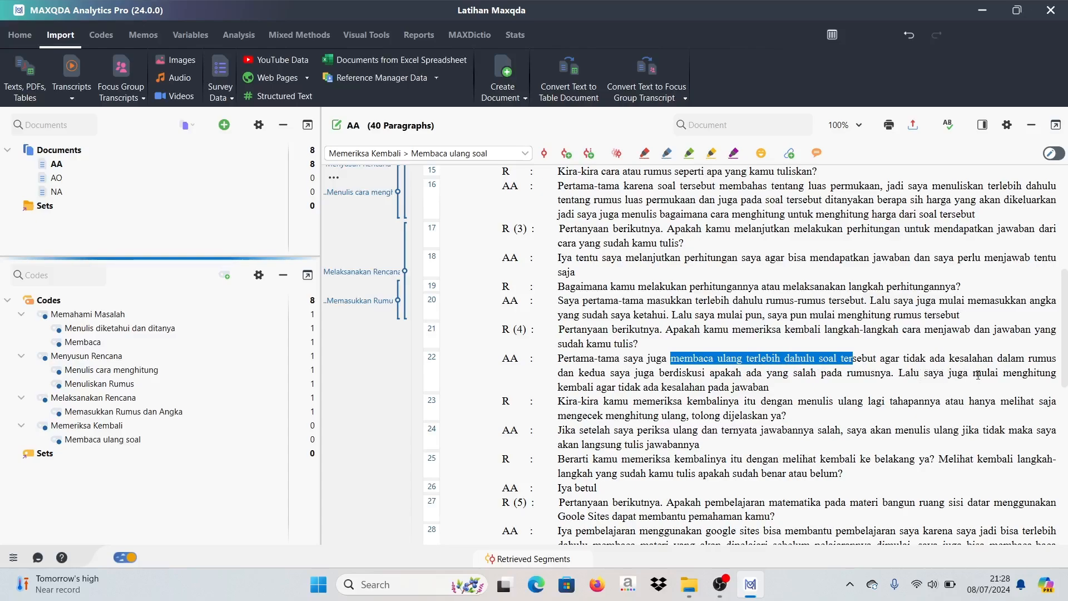
Step: Add a subcode named "Menghitung ulang" under the Memeriksa Kembali code, based on the recalculating remark in paragraph 22
left_click_drag(978, 374, 594, 386)
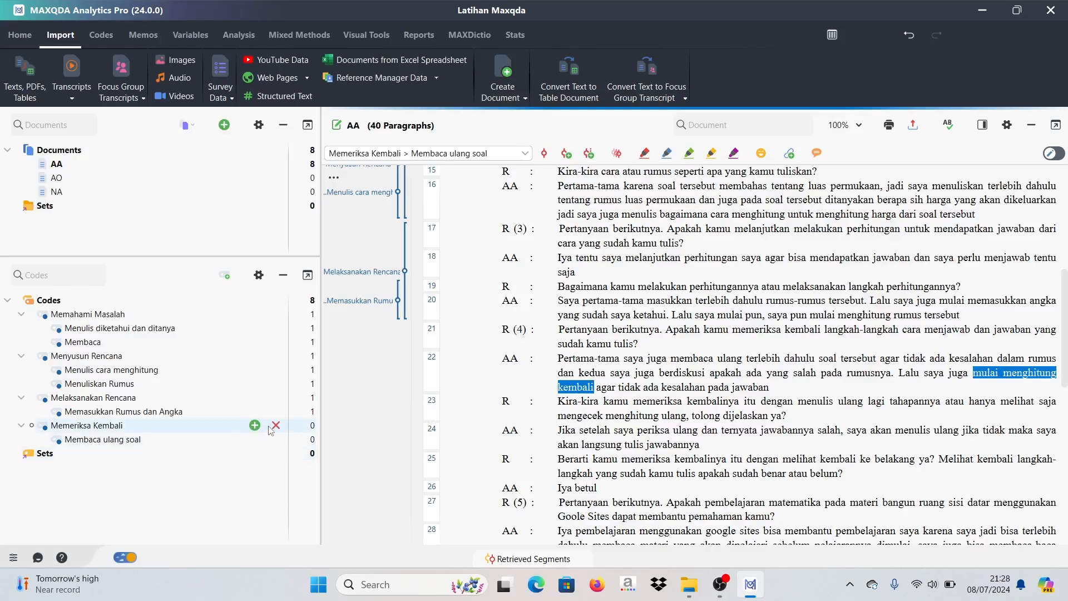
left_click(254, 425)
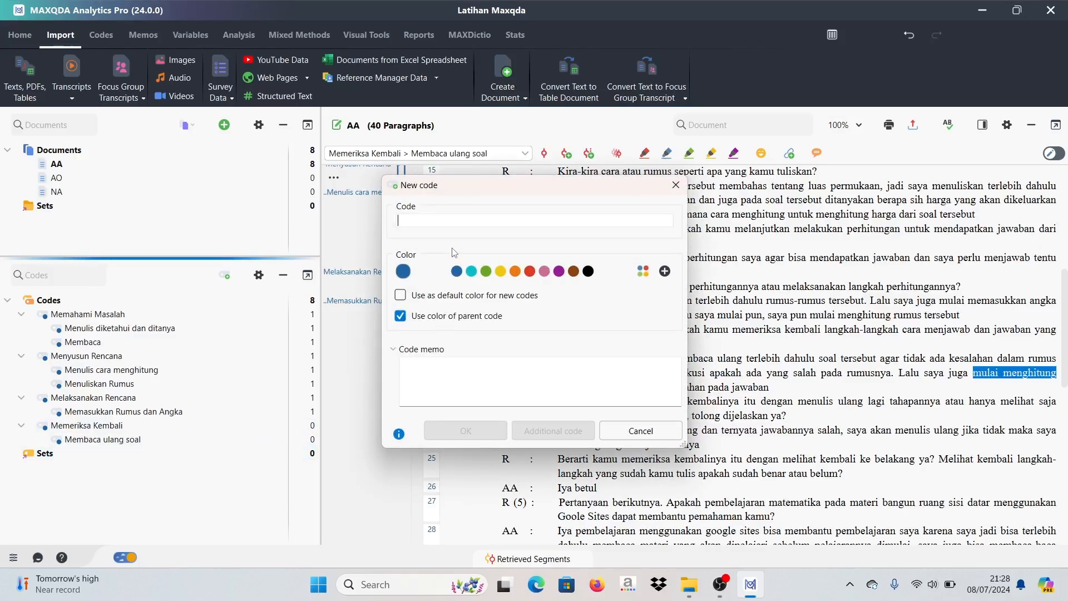
type("Men")
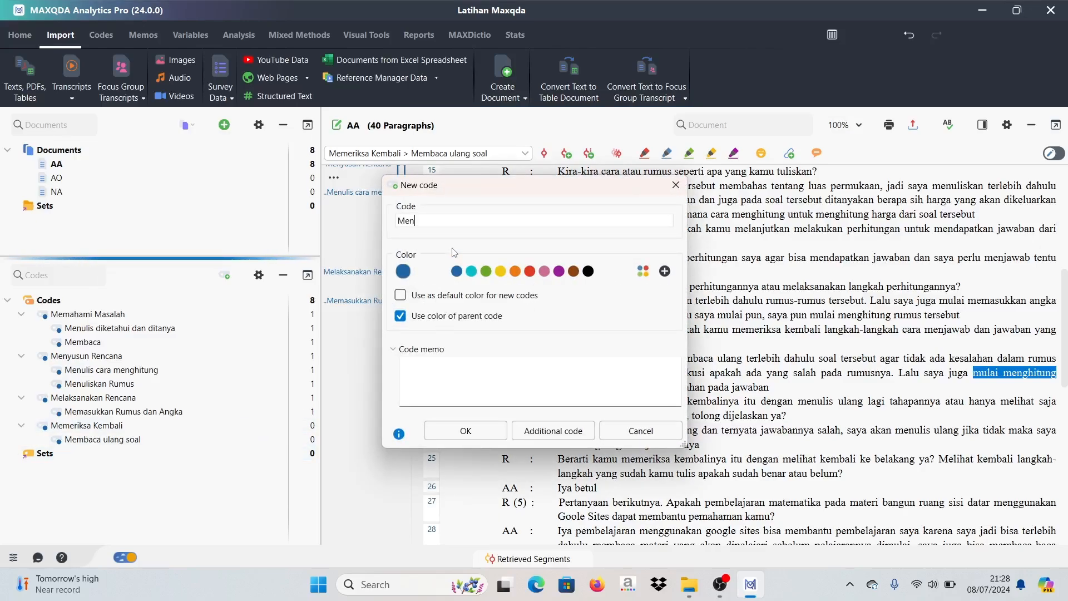
type("ghitung ulang")
left_click(465, 431)
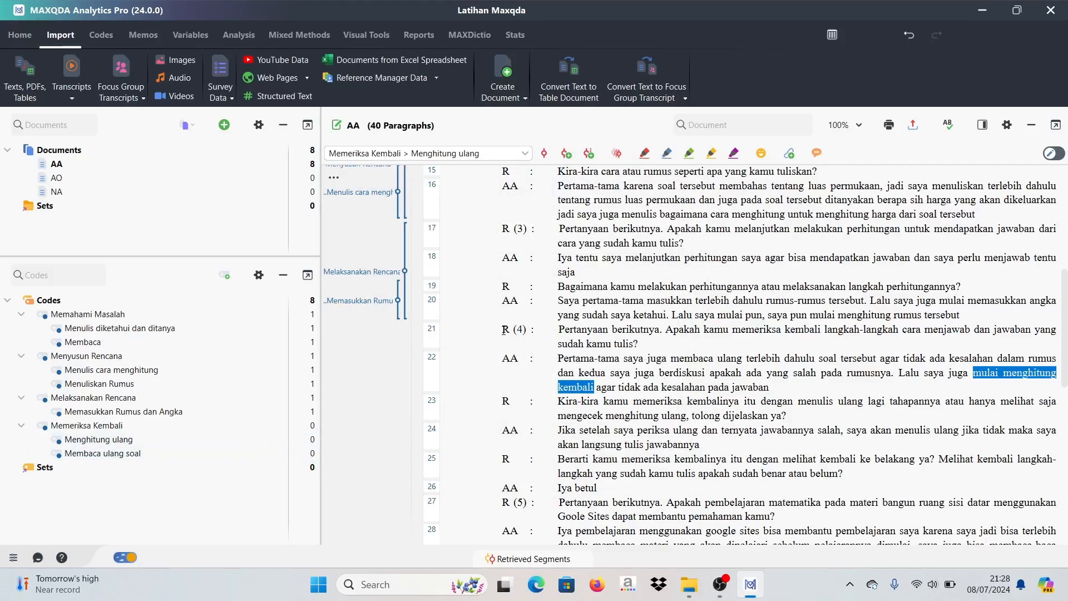
Step: Code paragraphs 21 to 26, the whole discussion about checking the work again, with the Memeriksa Kembali code
left_click_drag(503, 329, 678, 488)
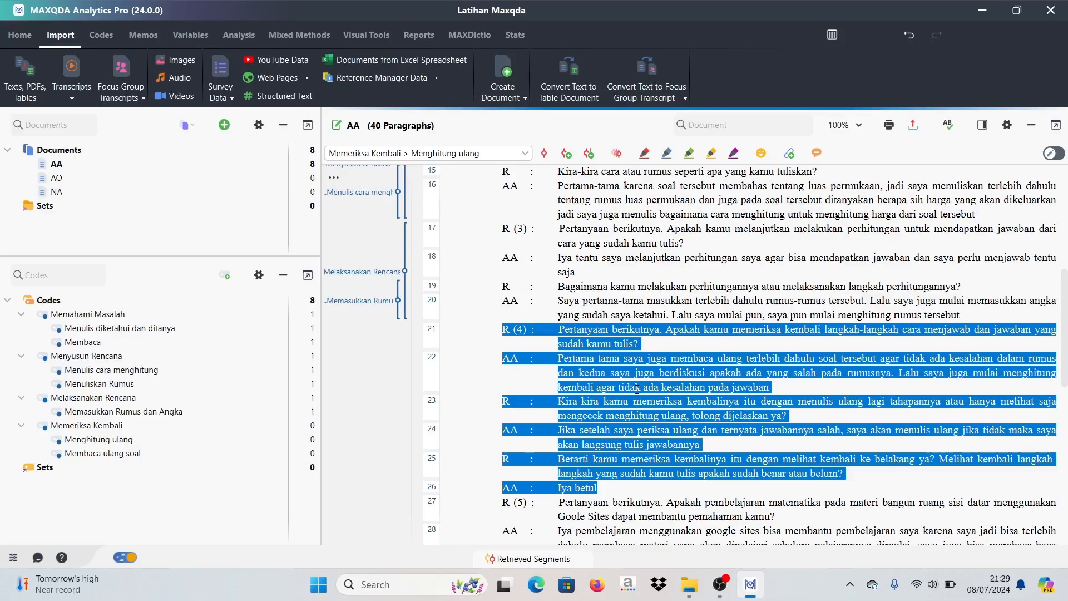
left_click_drag(637, 389, 123, 428)
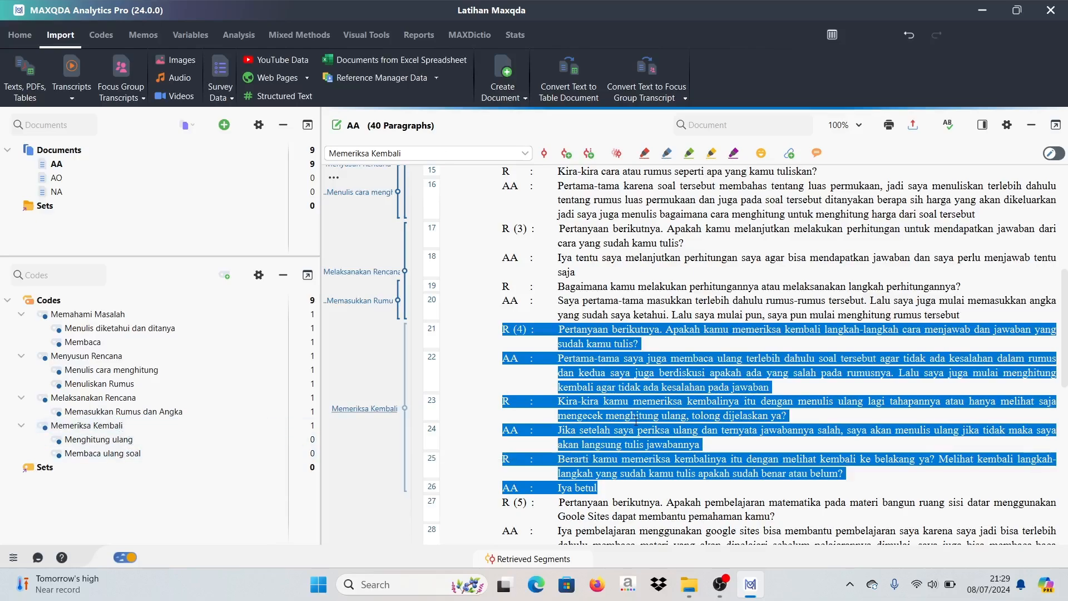
left_click(521, 406)
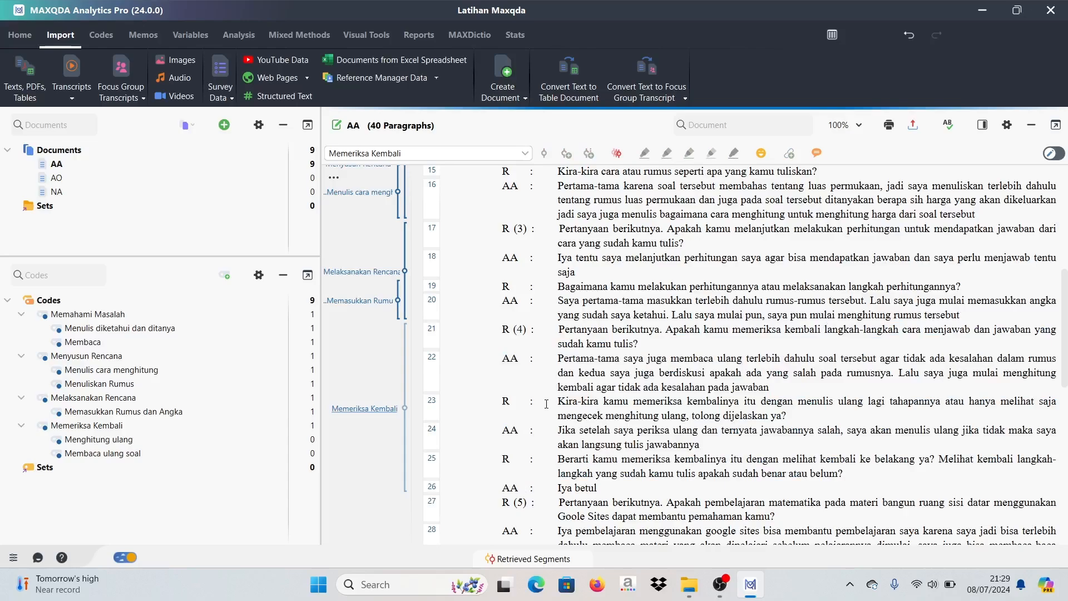
Step: Code paragraphs 21 and 22 with both Memeriksa Kembali subcodes, Membaca ulang soal and Menghitung ulang
left_click_drag(504, 401, 764, 430)
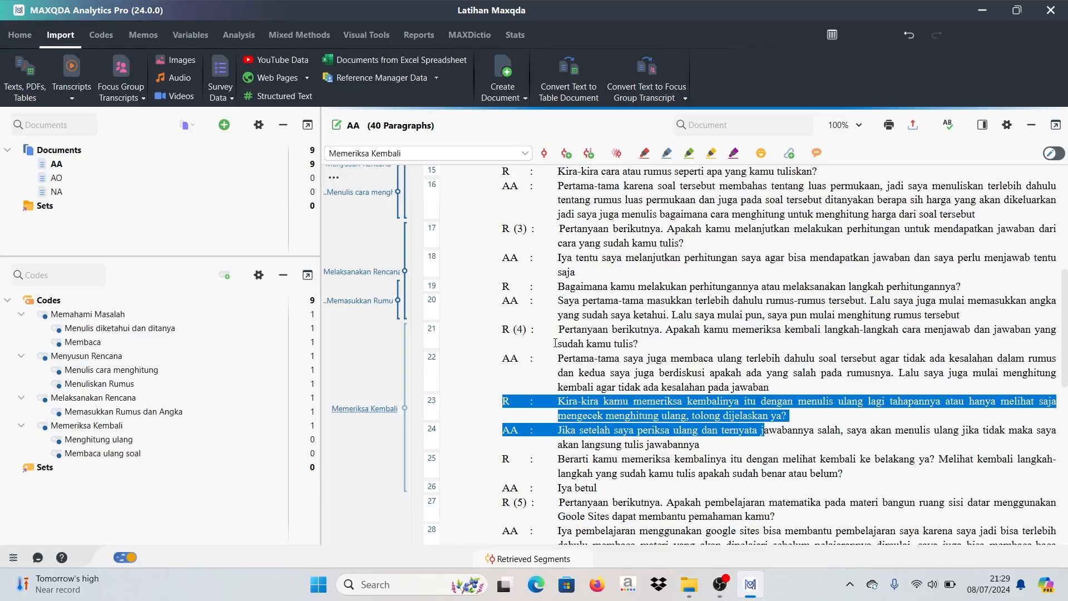
left_click_drag(504, 330, 802, 388)
left_click_drag(736, 370, 132, 454)
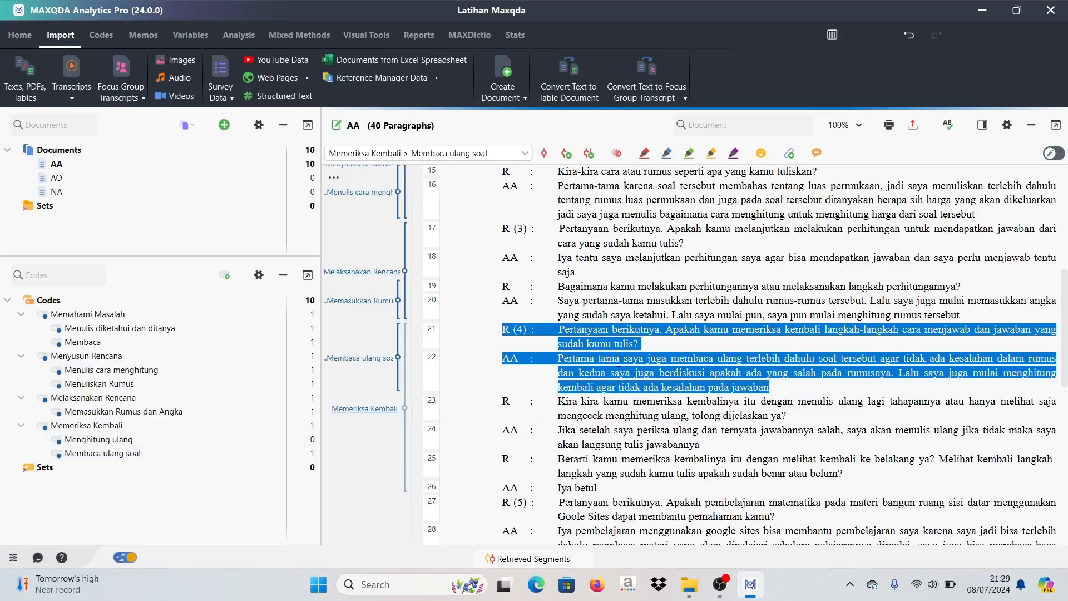
left_click_drag(568, 366, 177, 443)
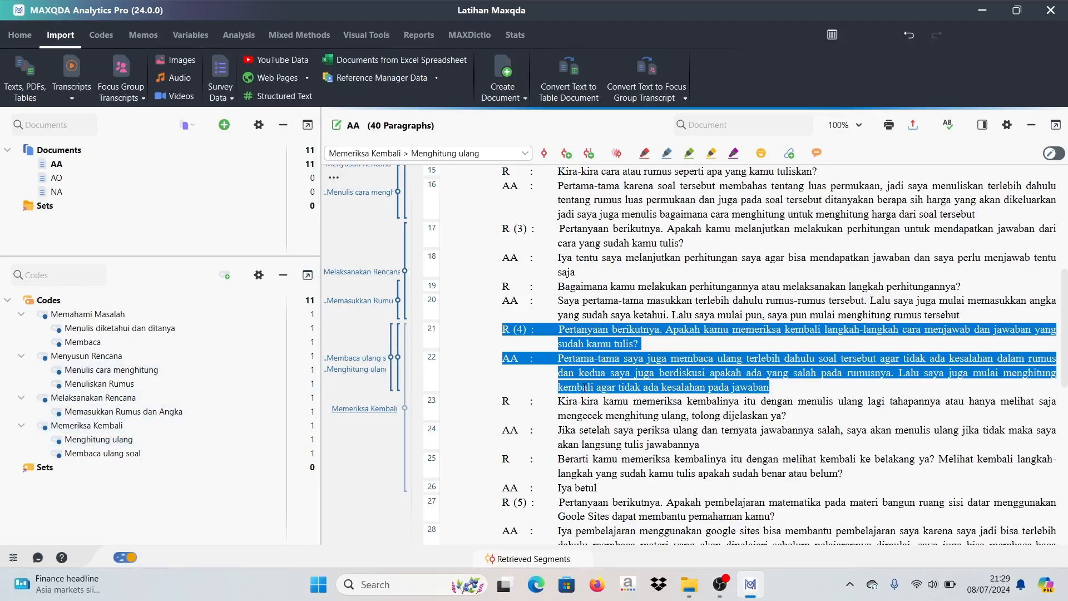
Step: Open the AO transcript and code paragraphs 7 to 14, on understanding the problem, with the Memahami Masalah code
scroll(606, 433, "up", 6)
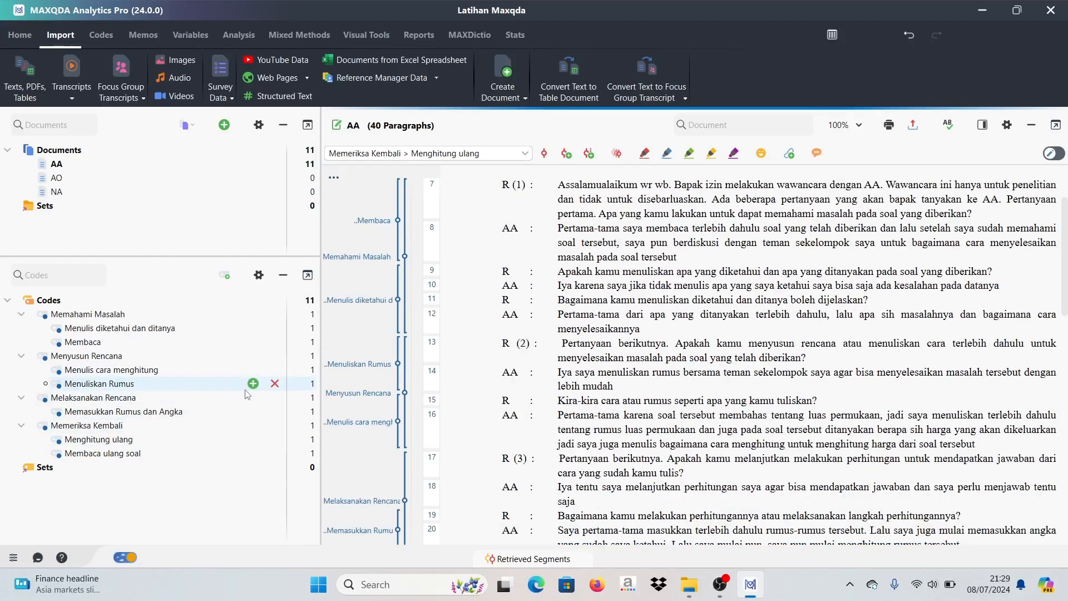
scroll(566, 374, "up", 1)
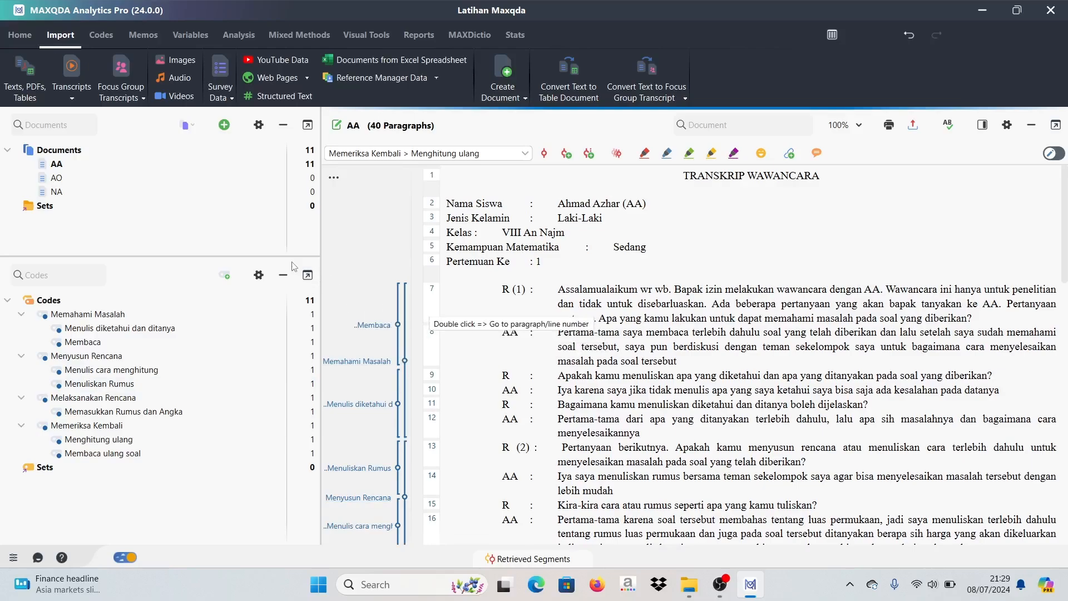
double_click(70, 178)
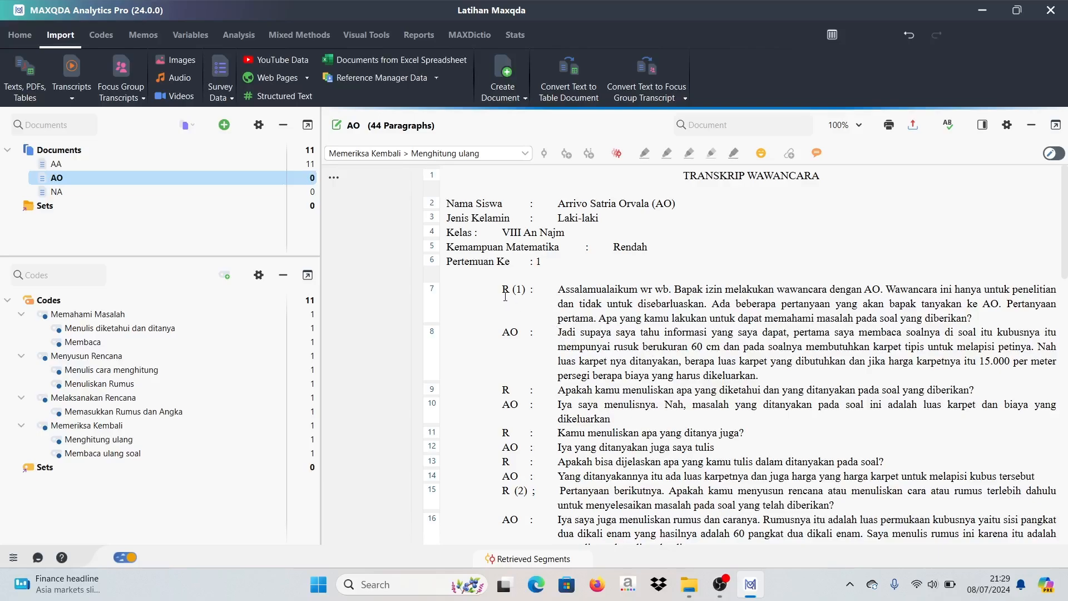
left_click_drag(503, 289, 894, 460)
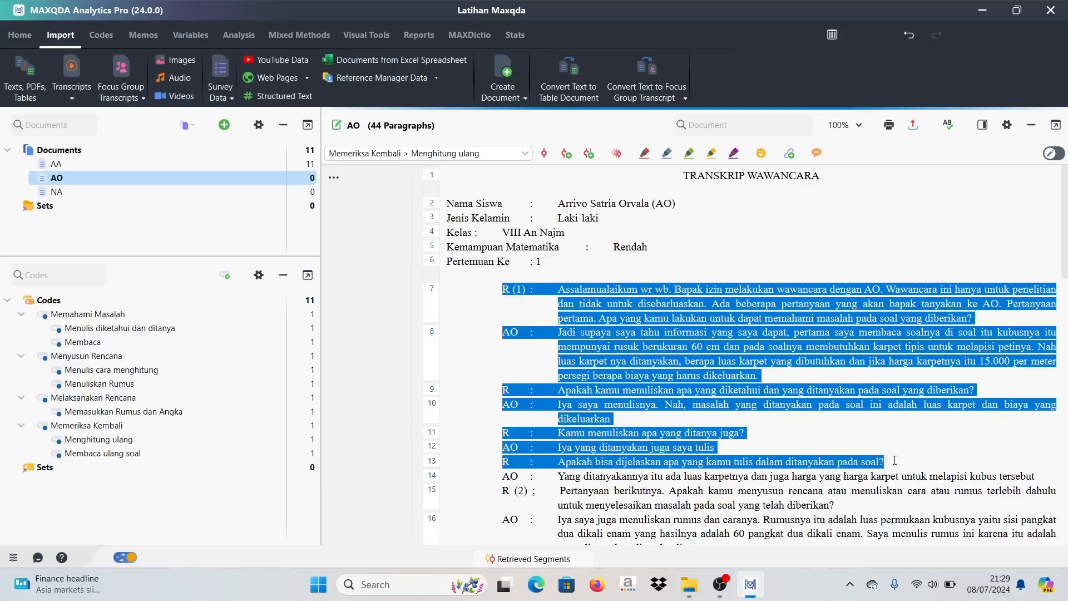
left_click(639, 343)
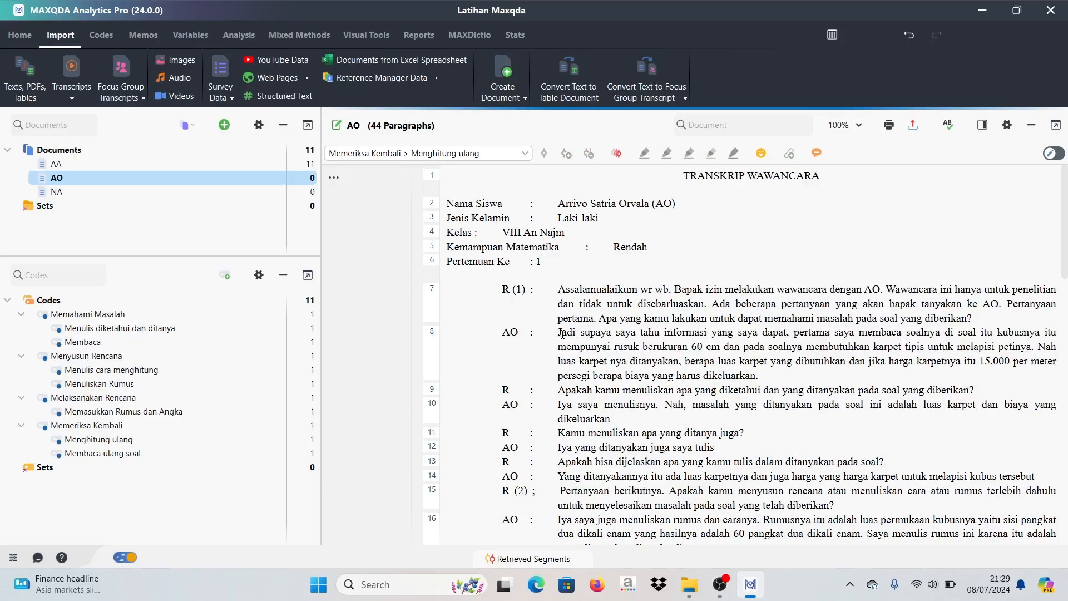
left_click_drag(562, 332, 955, 333)
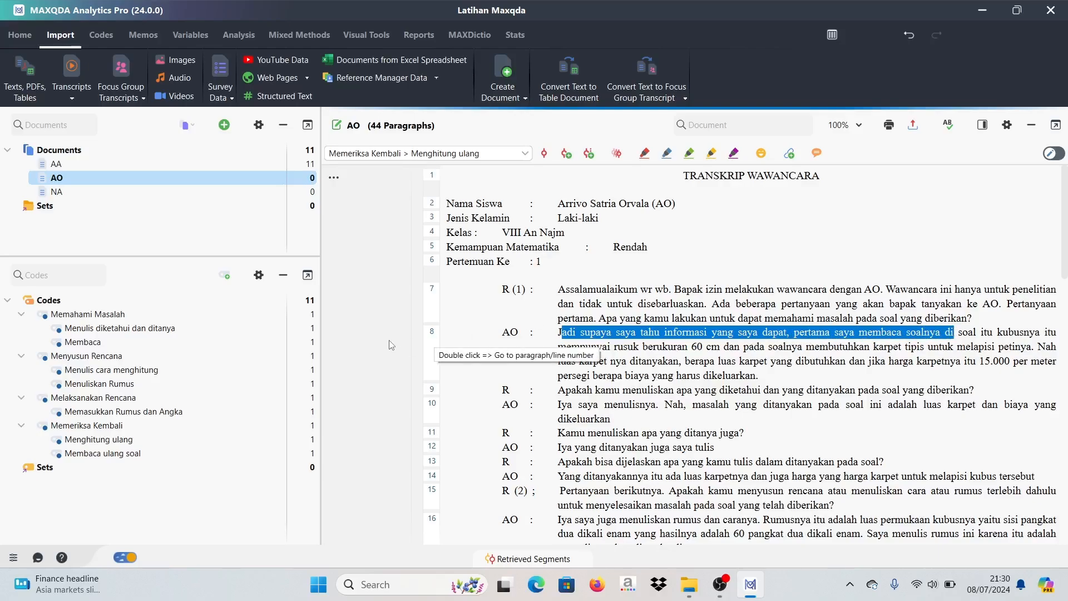
left_click(558, 318)
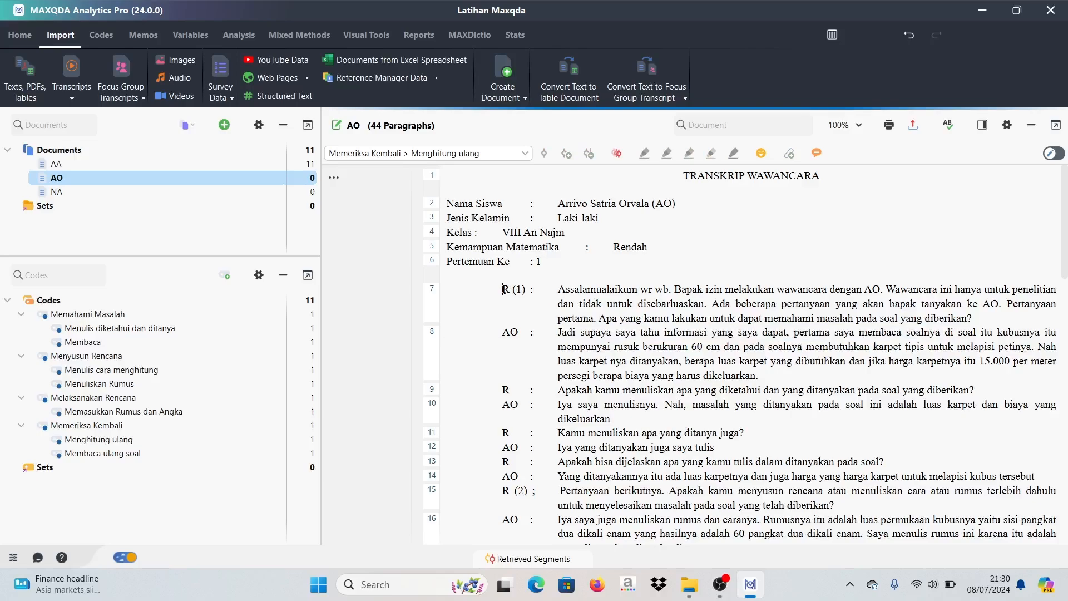
left_click_drag(504, 288, 1052, 478)
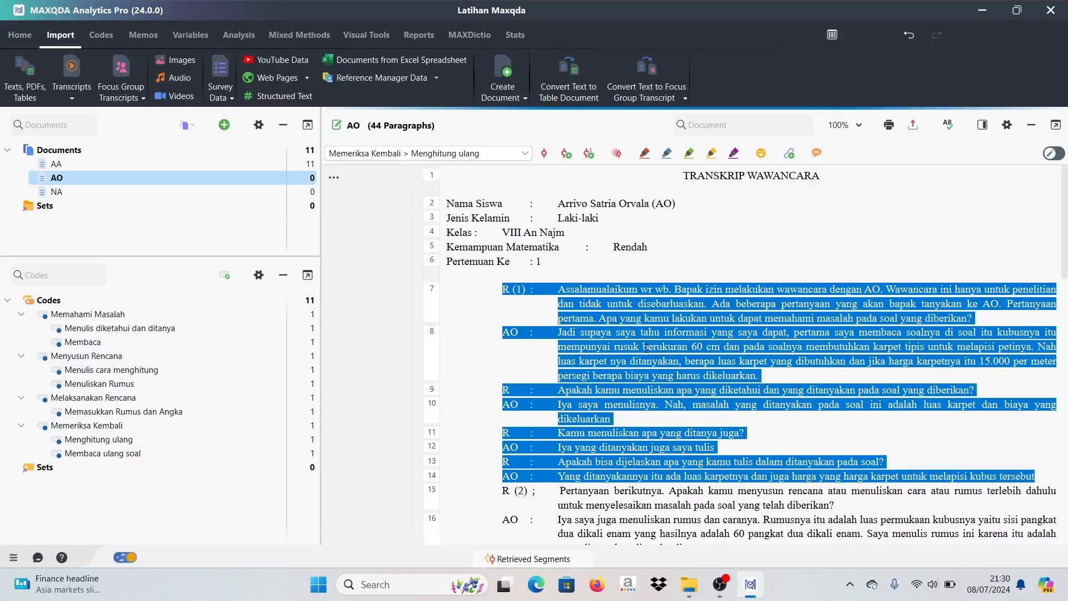
left_click_drag(645, 347, 231, 323)
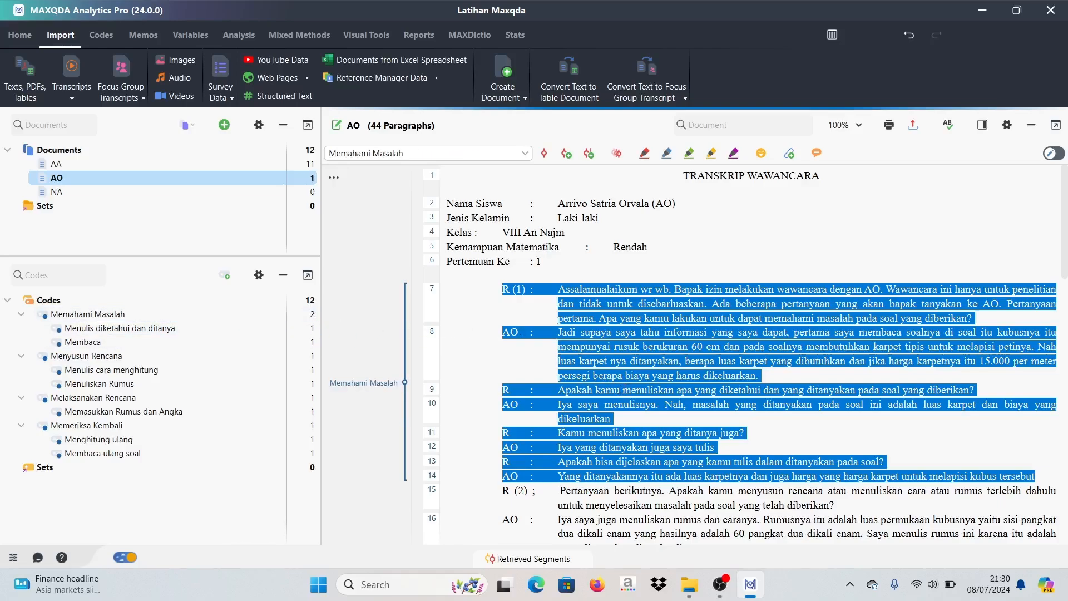
Step: Code paragraphs 7 and 8 of transcript AO, where the student reads the problem, with the Membaca subcode
left_click(672, 365)
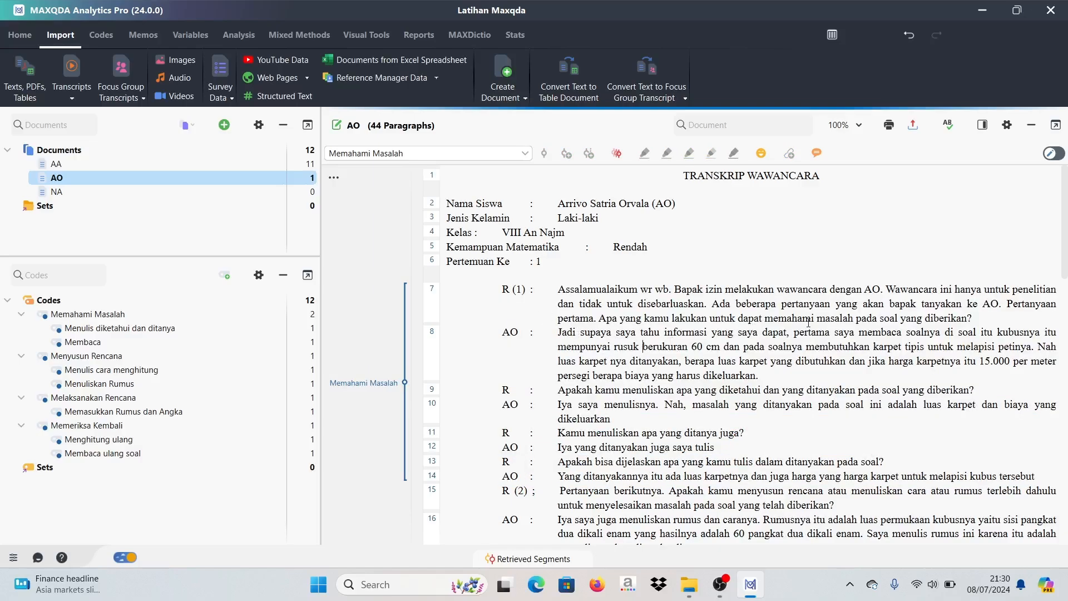
left_click_drag(859, 333, 1026, 332)
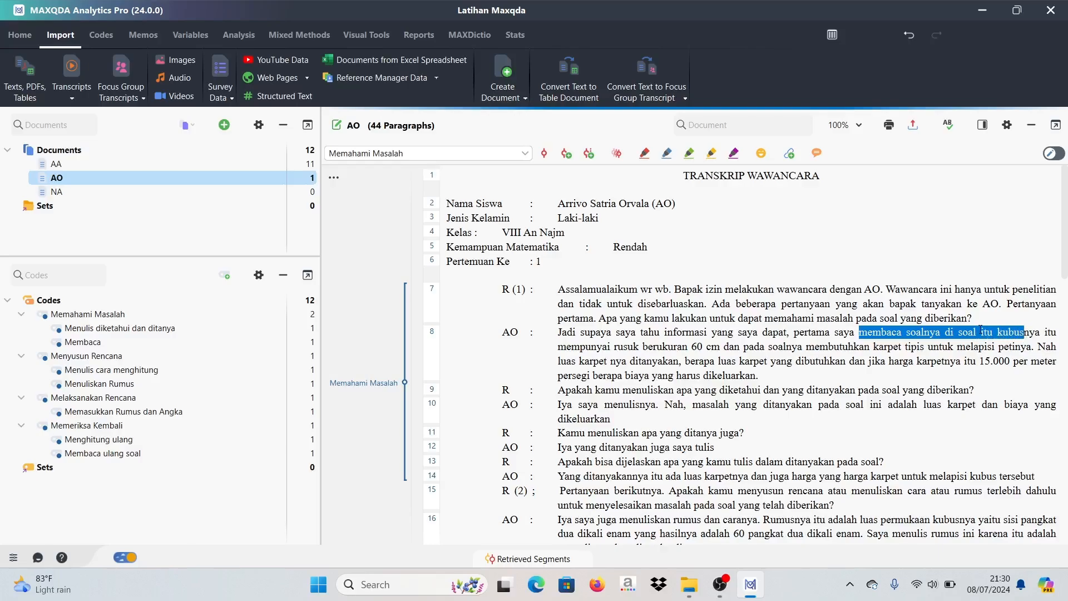
left_click_drag(501, 293, 161, 346)
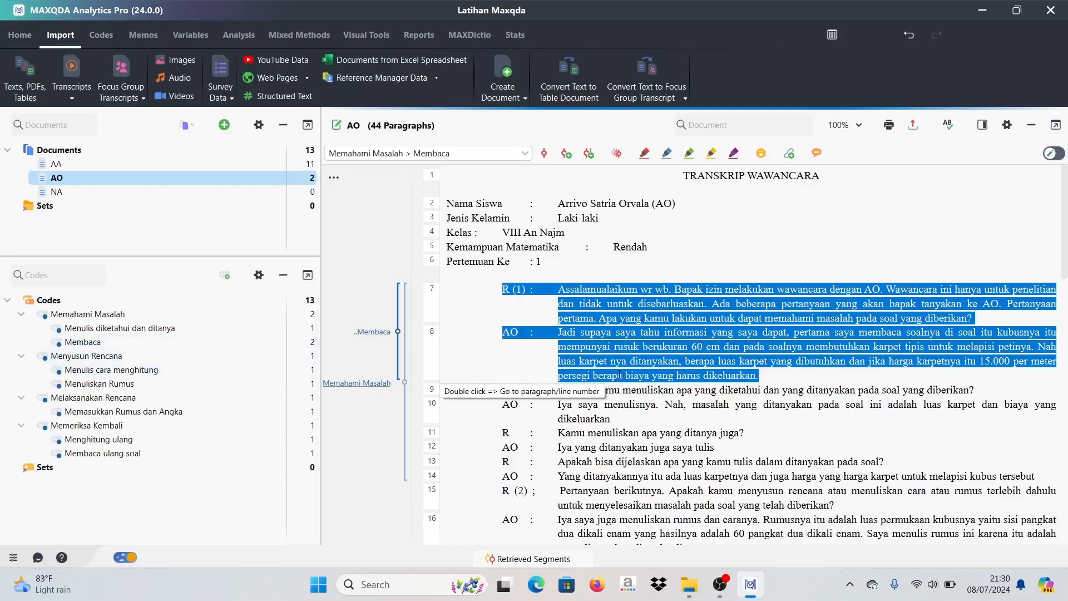
Step: Code paragraphs 9 to 14 of transcript AO, on writing what is known and asked, with the Menulis diketahui dan ditanya subcode
left_click(599, 396)
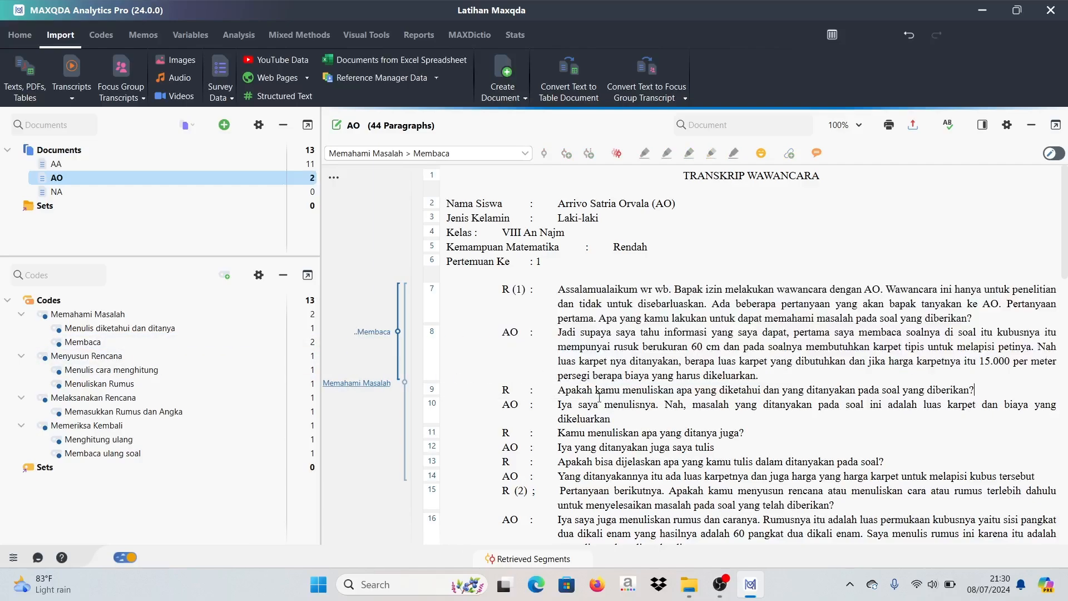
left_click_drag(558, 391, 952, 391)
left_click(653, 423)
left_click_drag(502, 389, 730, 443)
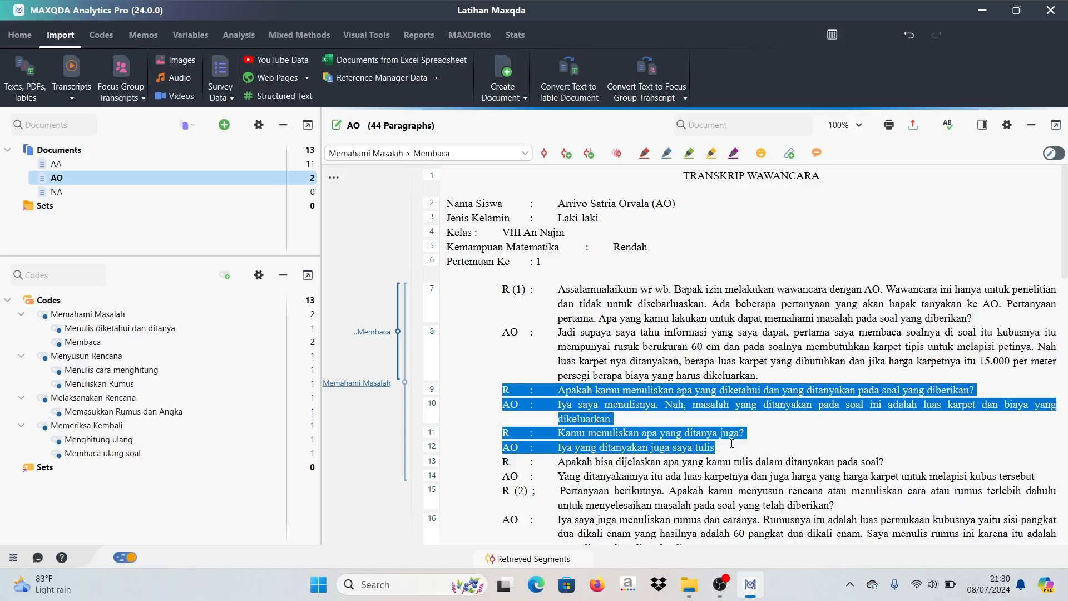
left_click_drag(888, 457, 1042, 480)
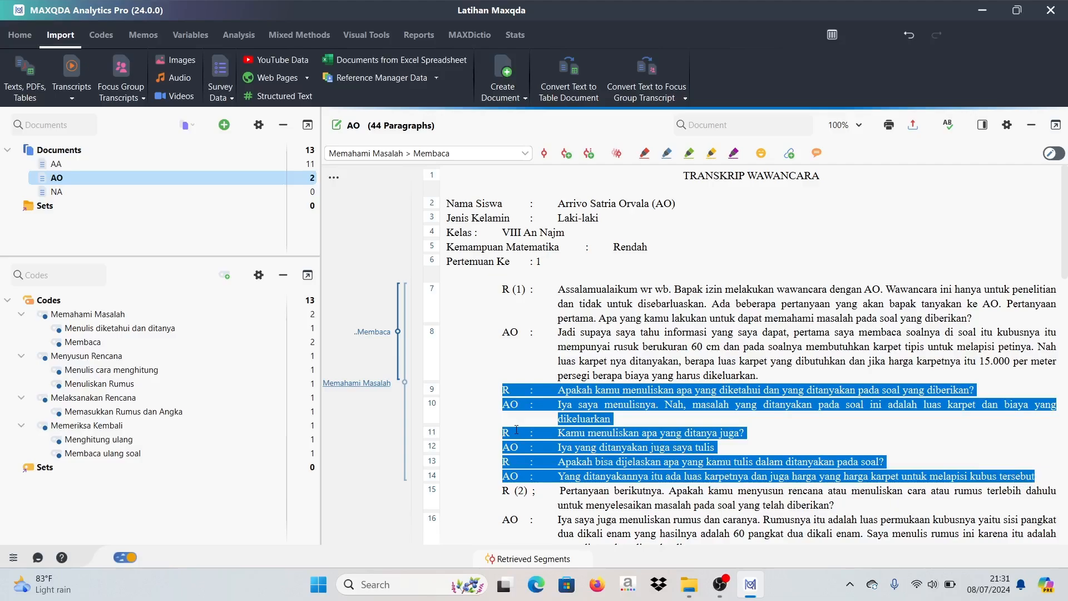
left_click_drag(578, 445, 167, 328)
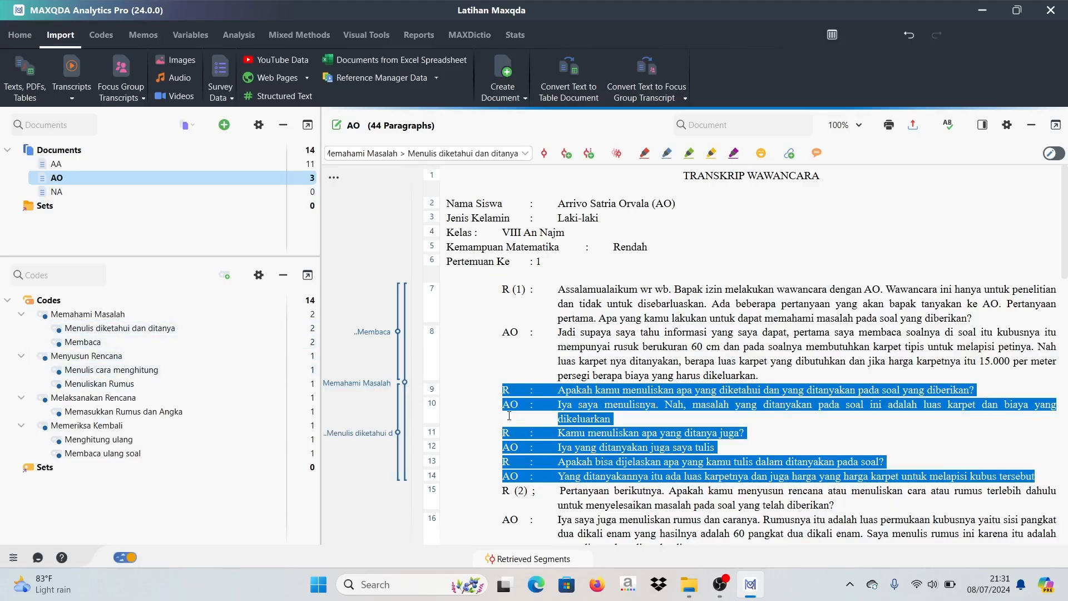
scroll(500, 412, "down", 4)
scroll(500, 411, "up", 2)
scroll(512, 423, "down", 1)
scroll(512, 424, "down", 4)
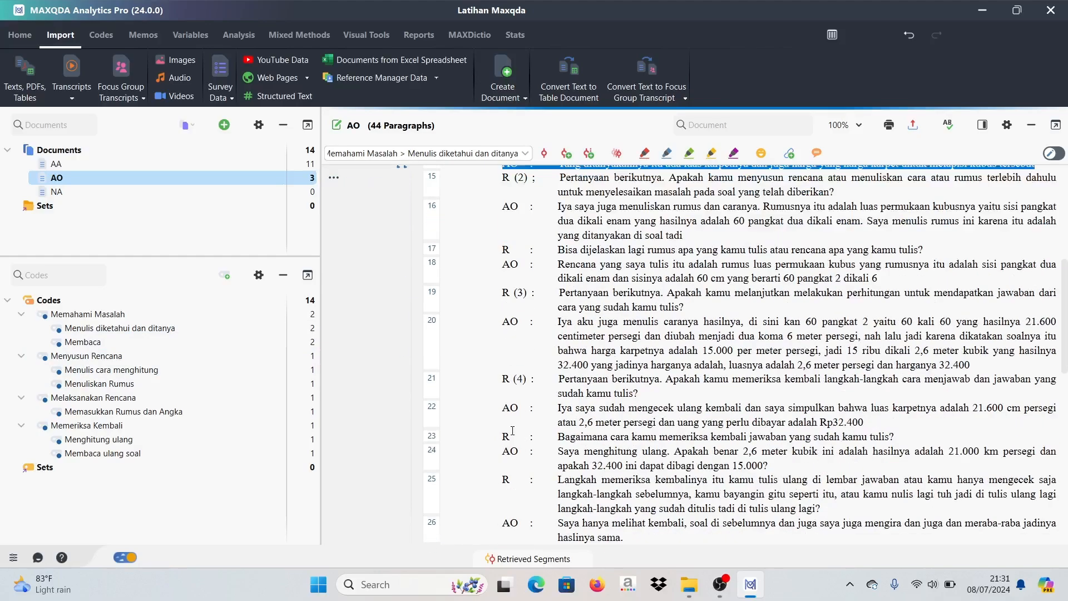
scroll(512, 425, "up", 4)
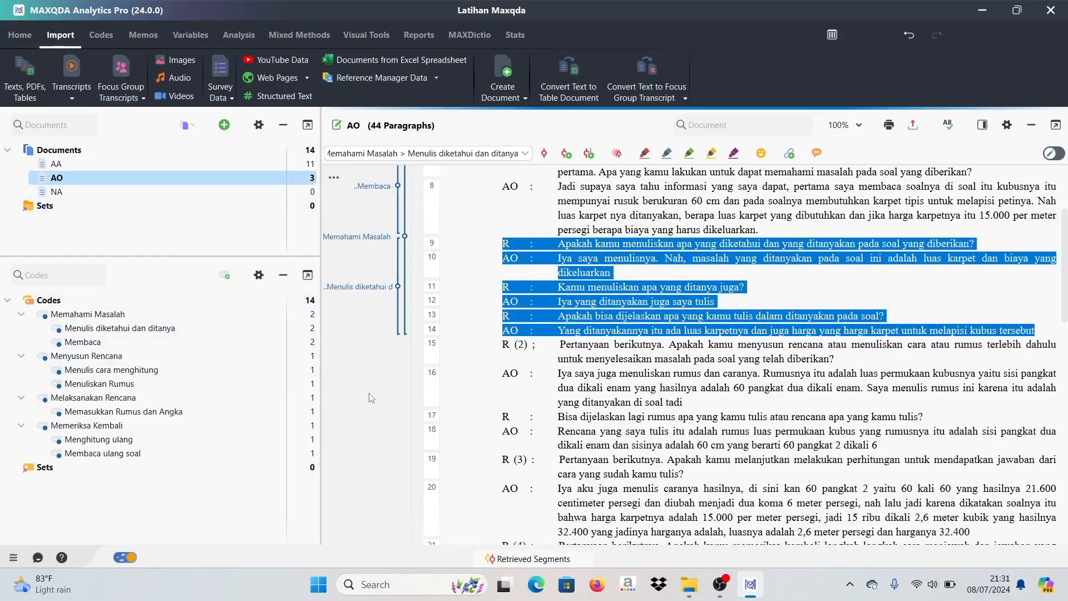
scroll(384, 395, "up", 4)
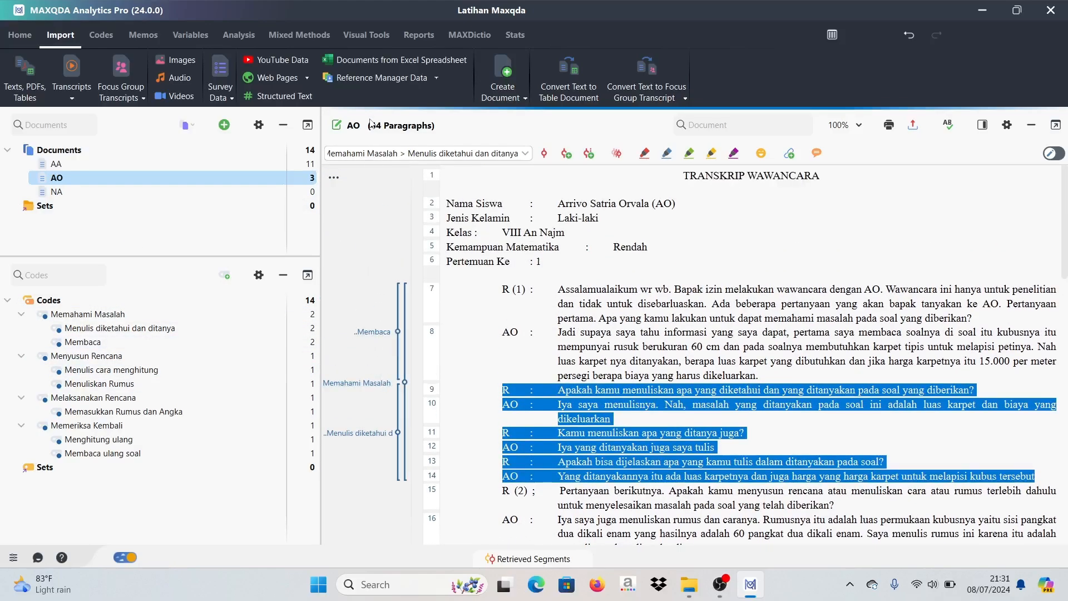